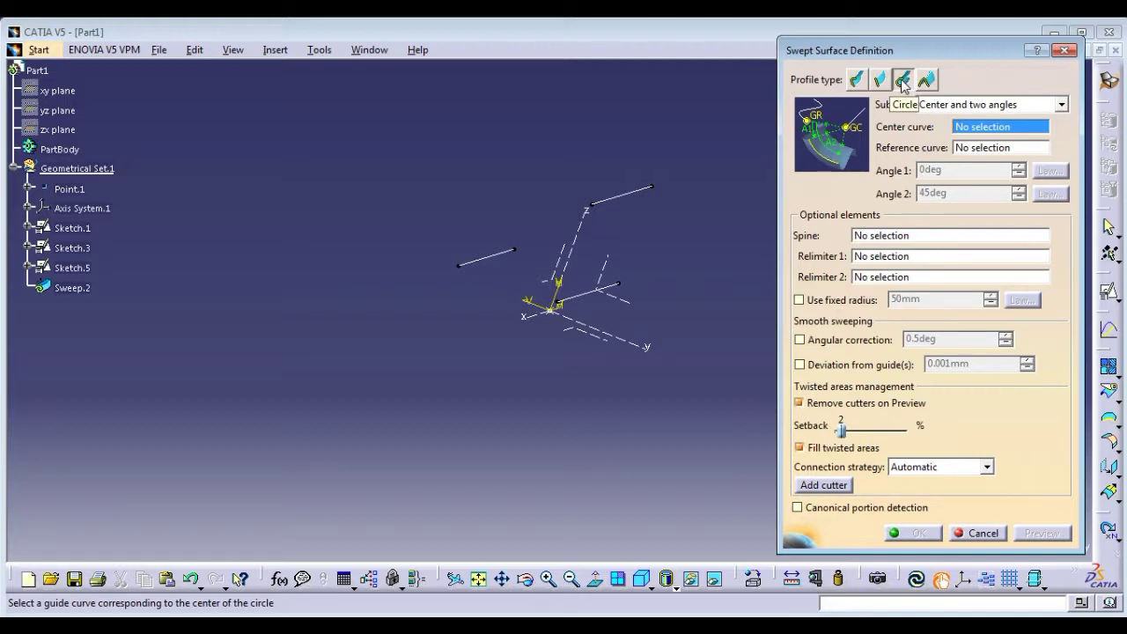
Set the circular sweep's subtype to Three guides, using Sketch.1, Sketch.5 and Sketch.3 as guide curves 1, 2 and 3
left_click(945, 106)
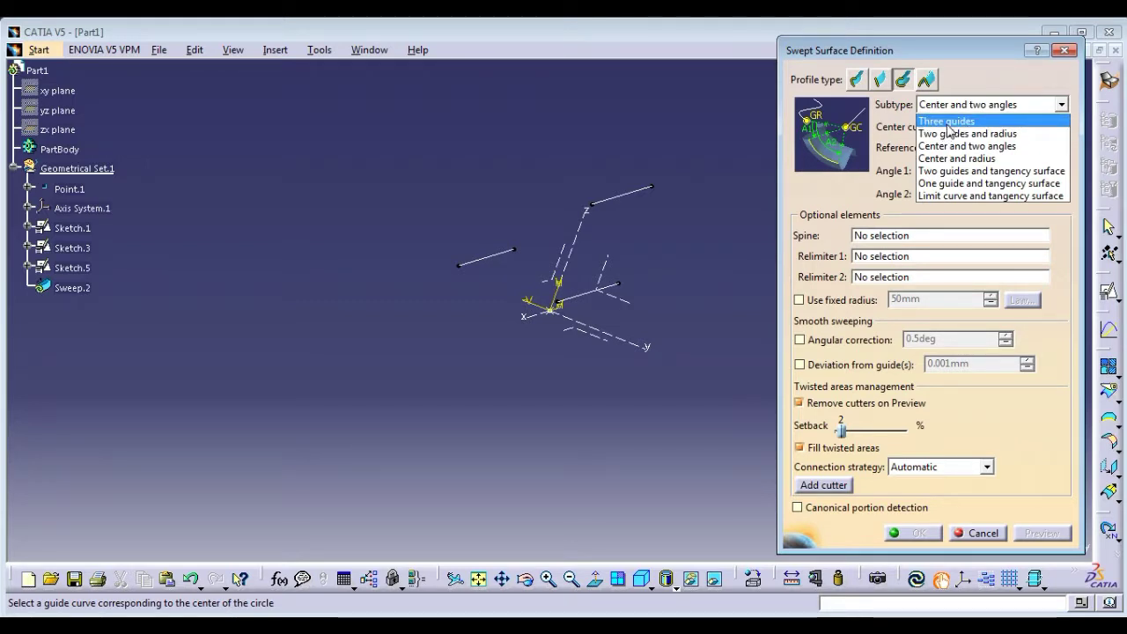
left_click(947, 121)
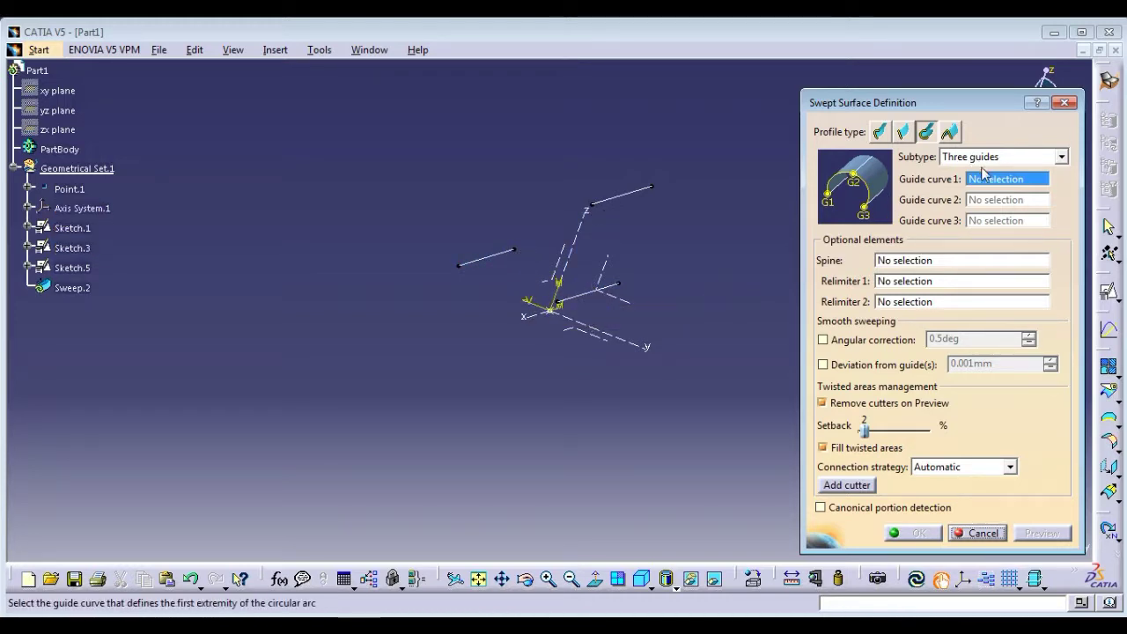
left_click(501, 253)
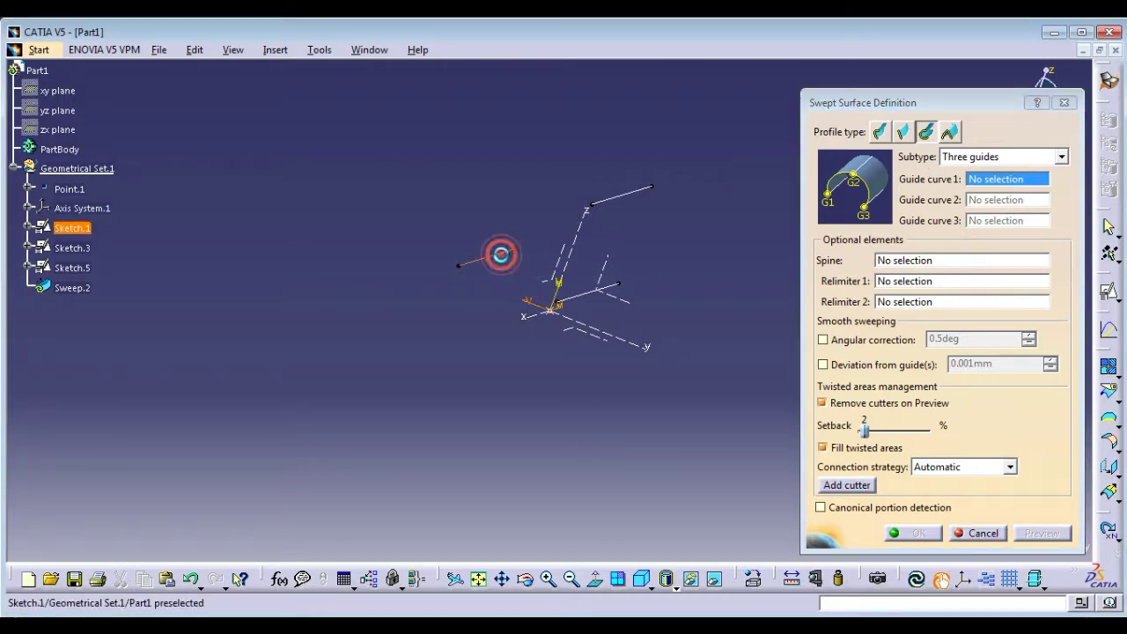
left_click(625, 196)
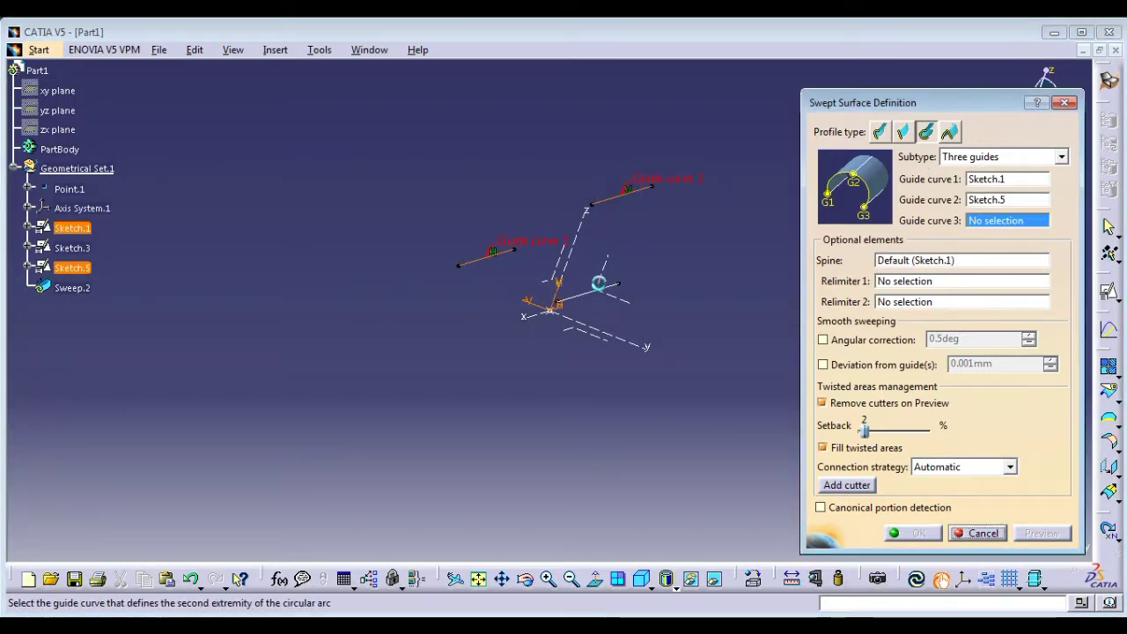
left_click(595, 288)
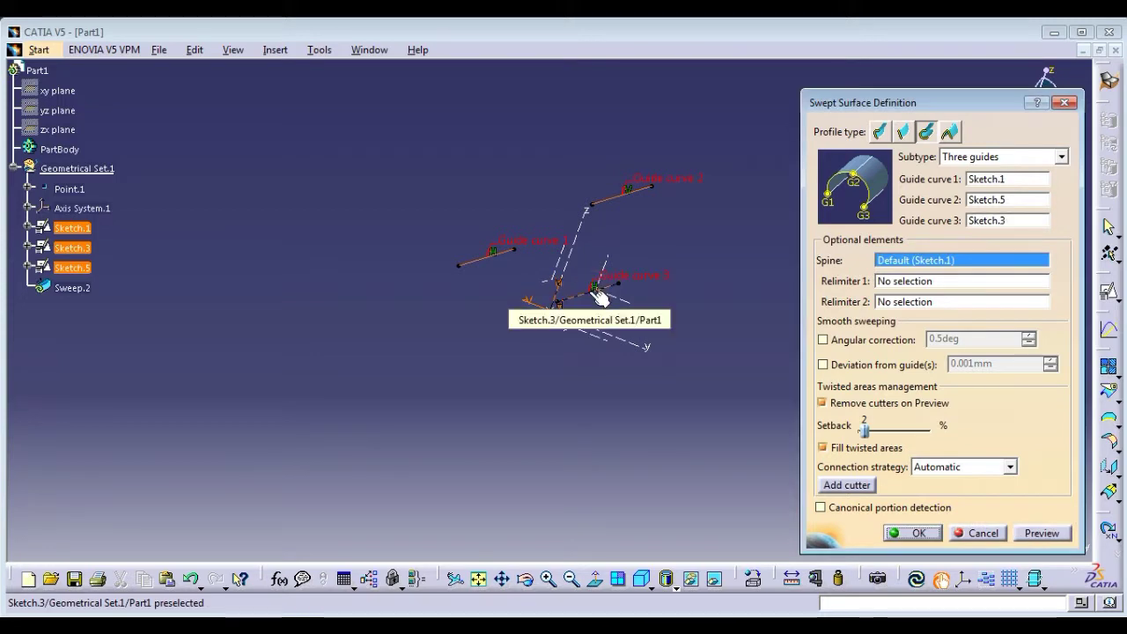
Preview the three-guide circular sweep, inspect it from another angle, and create the surface
left_click(1041, 533)
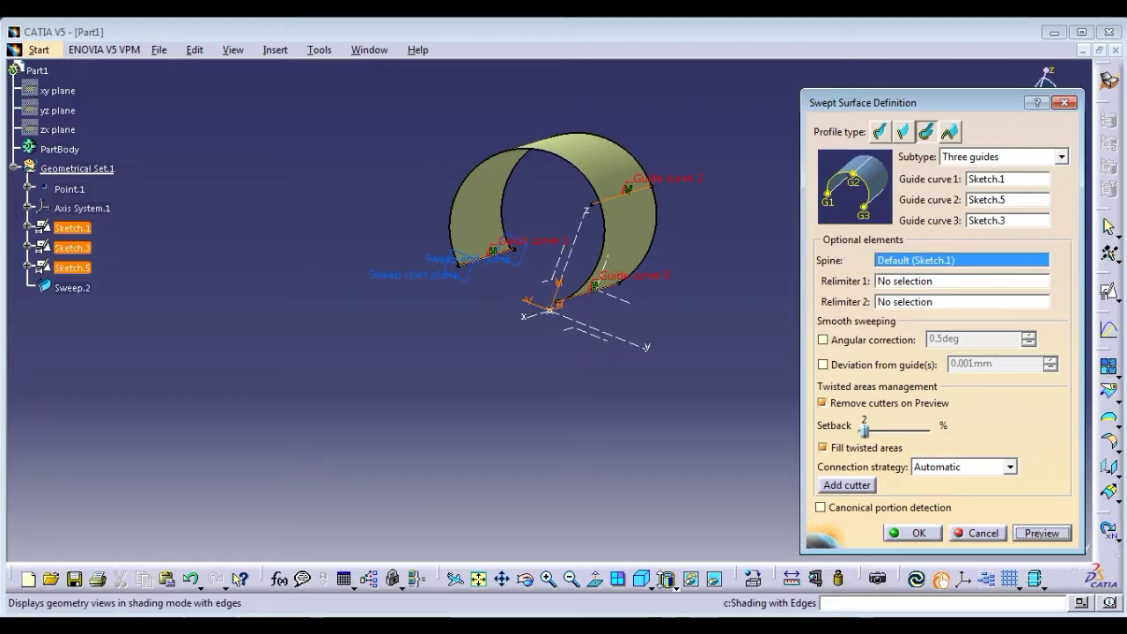
left_click(524, 581)
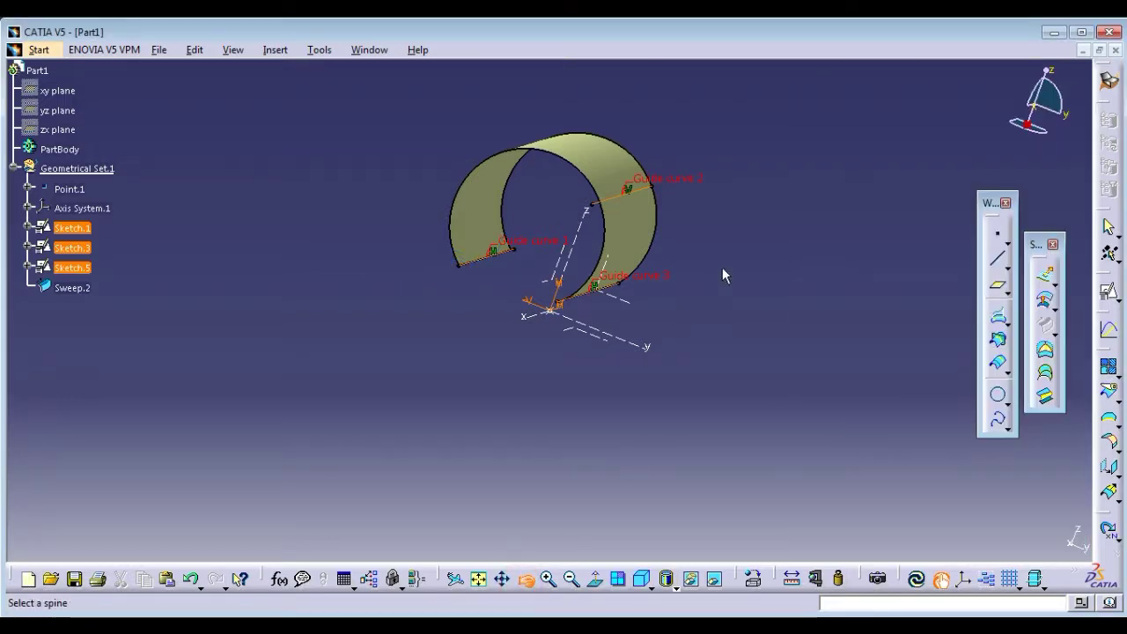
left_click_drag(661, 294, 582, 330)
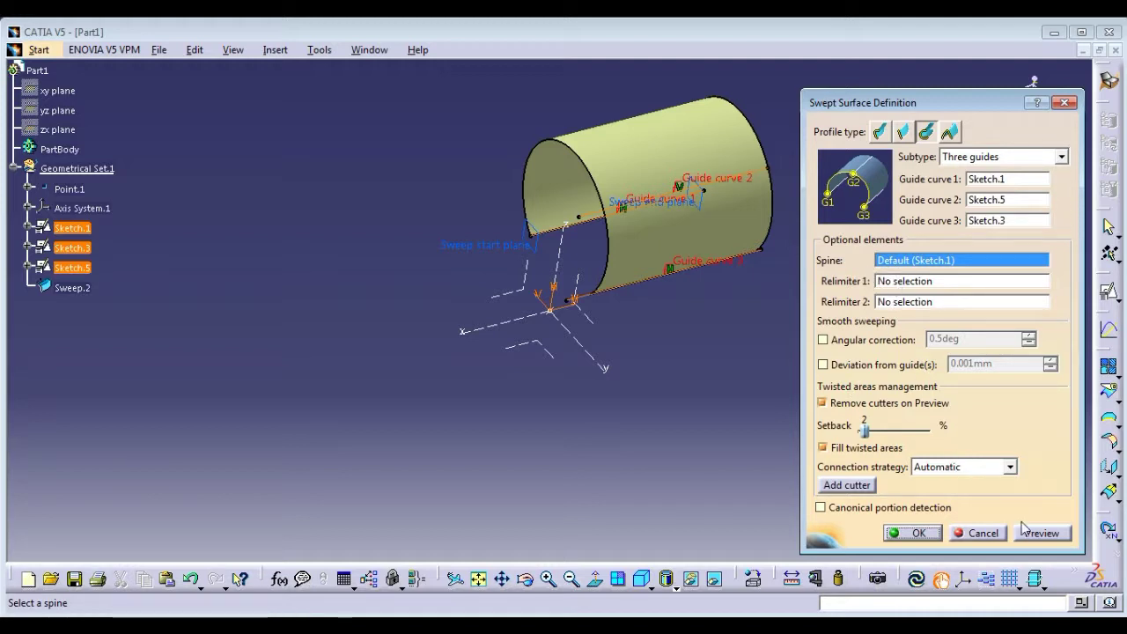
left_click(916, 534)
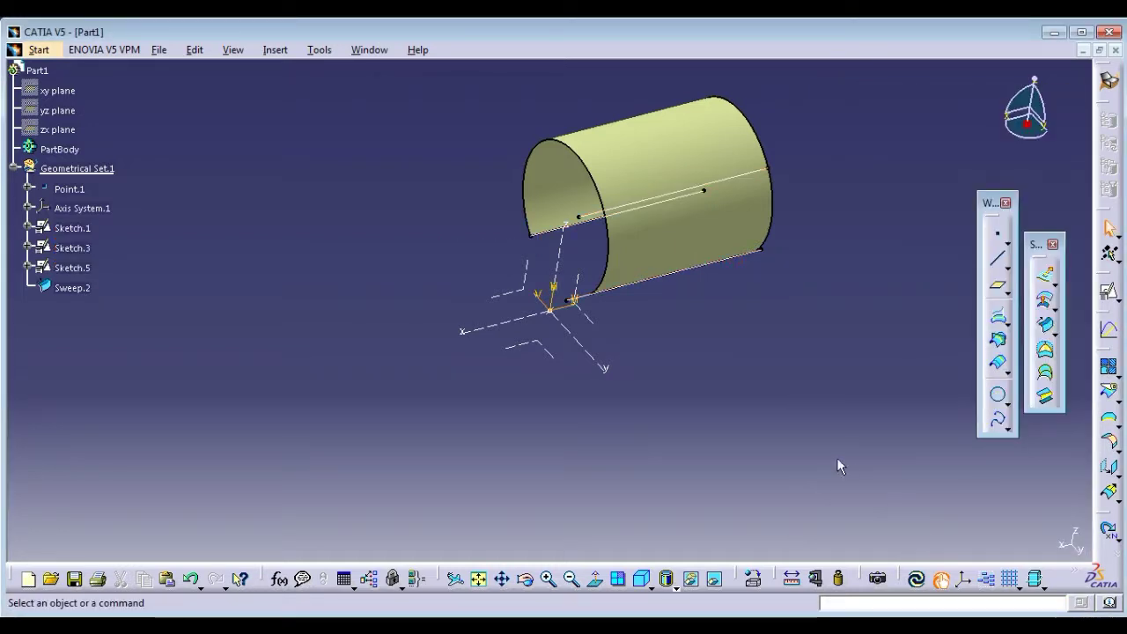
left_click(837, 458)
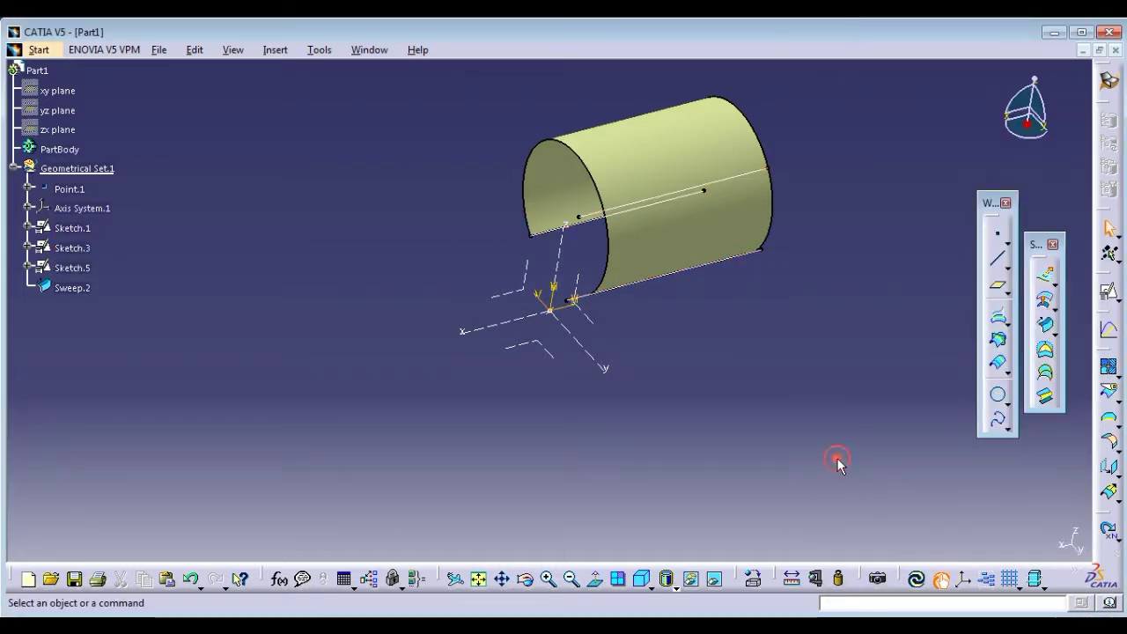
Delete the three-guide swept surface while keeping its parent sketches
right_click(68, 282)
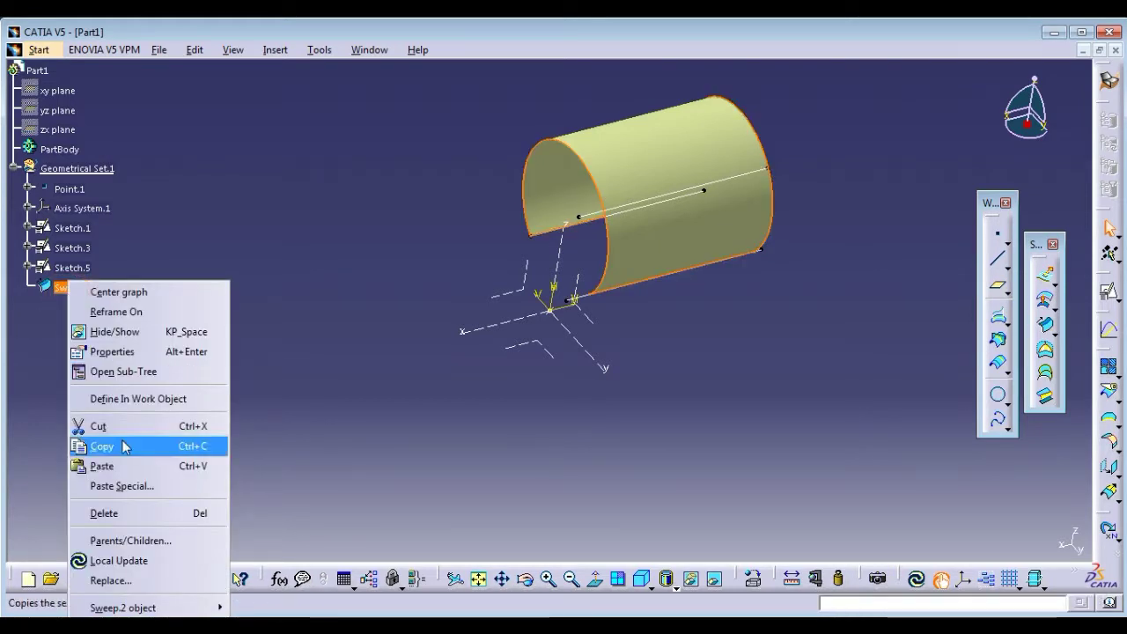
left_click(133, 512)
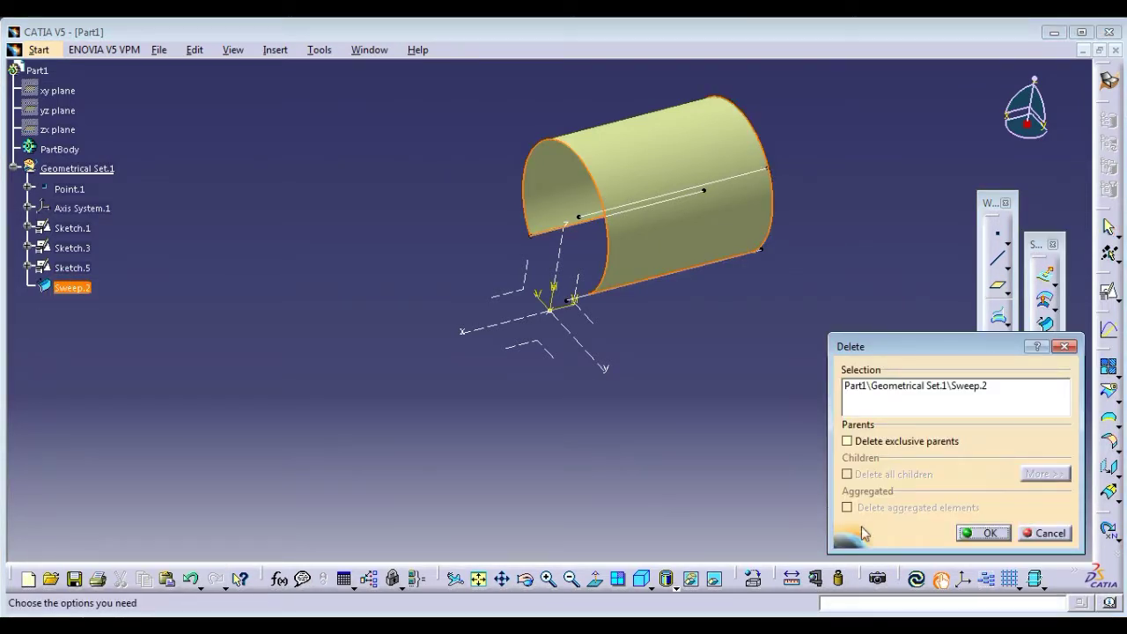
left_click(967, 535)
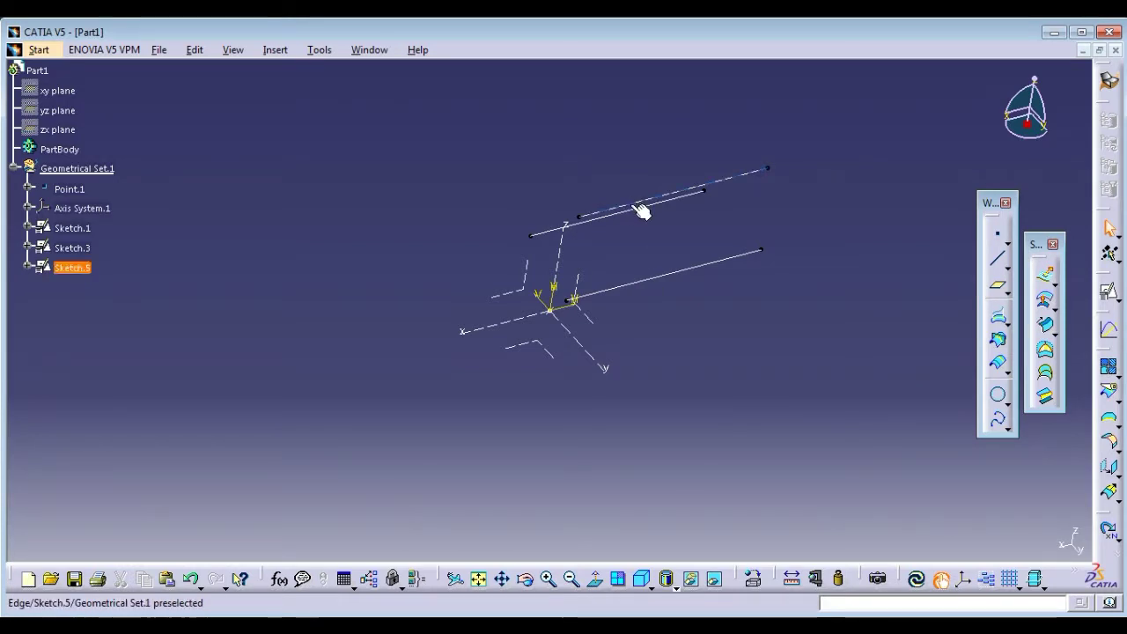
Hide the lower guide line, Sketch.3
left_click(623, 291)
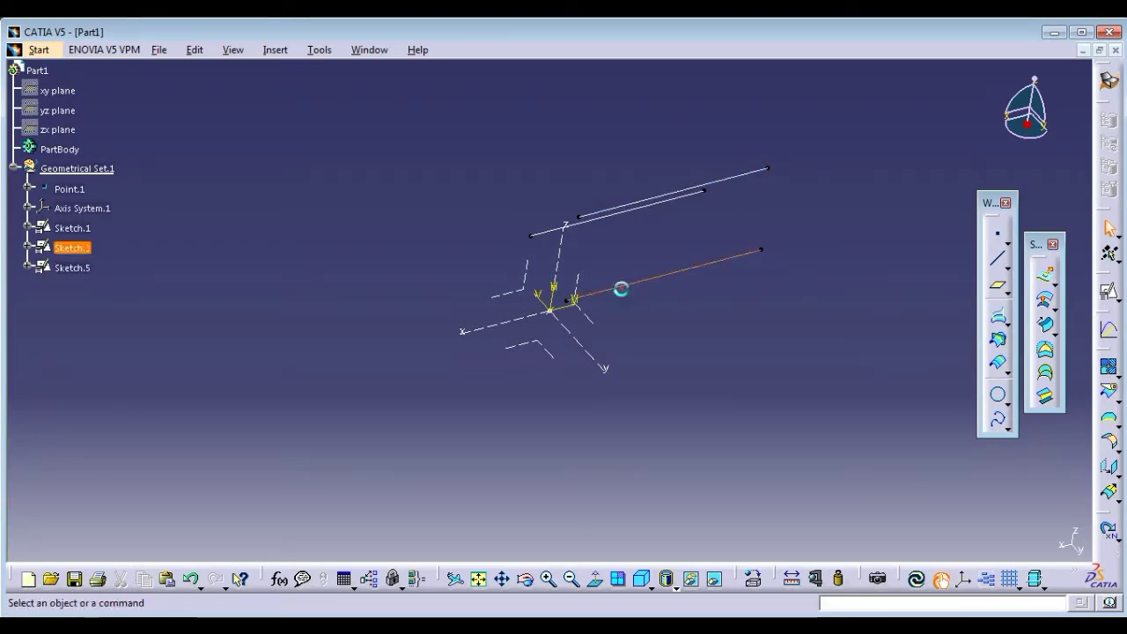
right_click(622, 293)
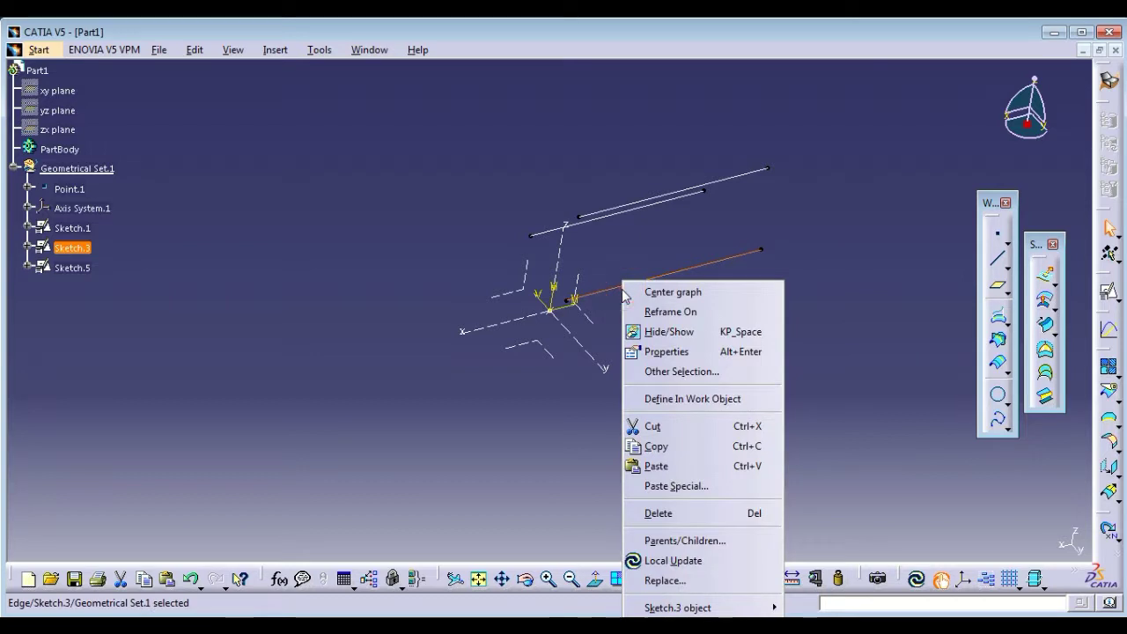
left_click(651, 332)
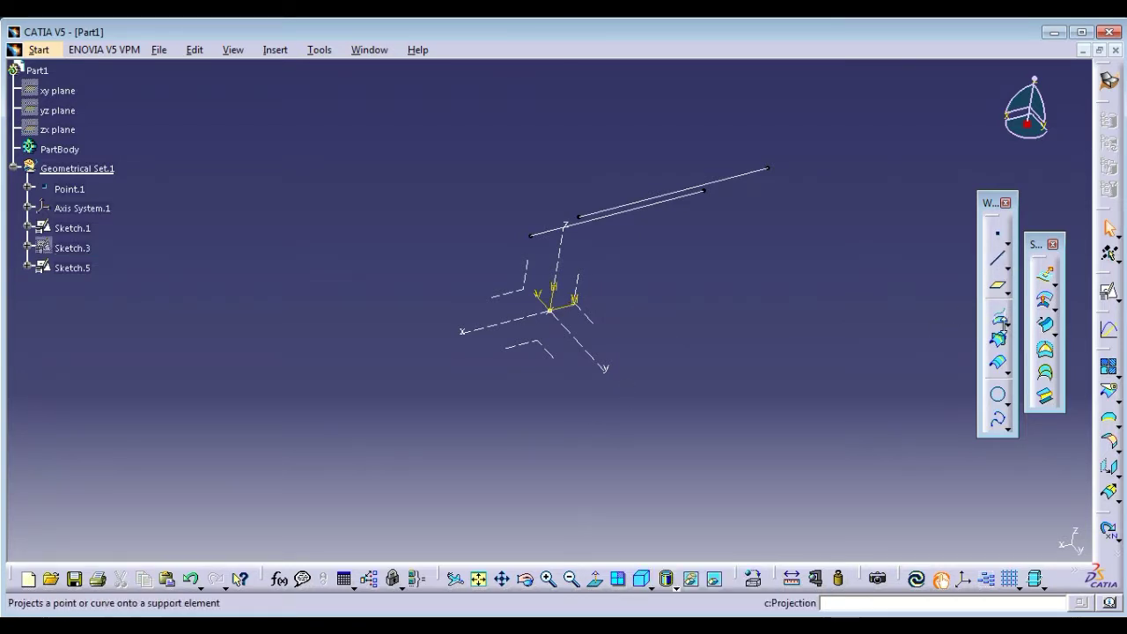
Create a circular sweep of subtype Two guides and radius, with Sketch.1 and Sketch.5 as guides and a 50 mm radius
left_click(641, 578)
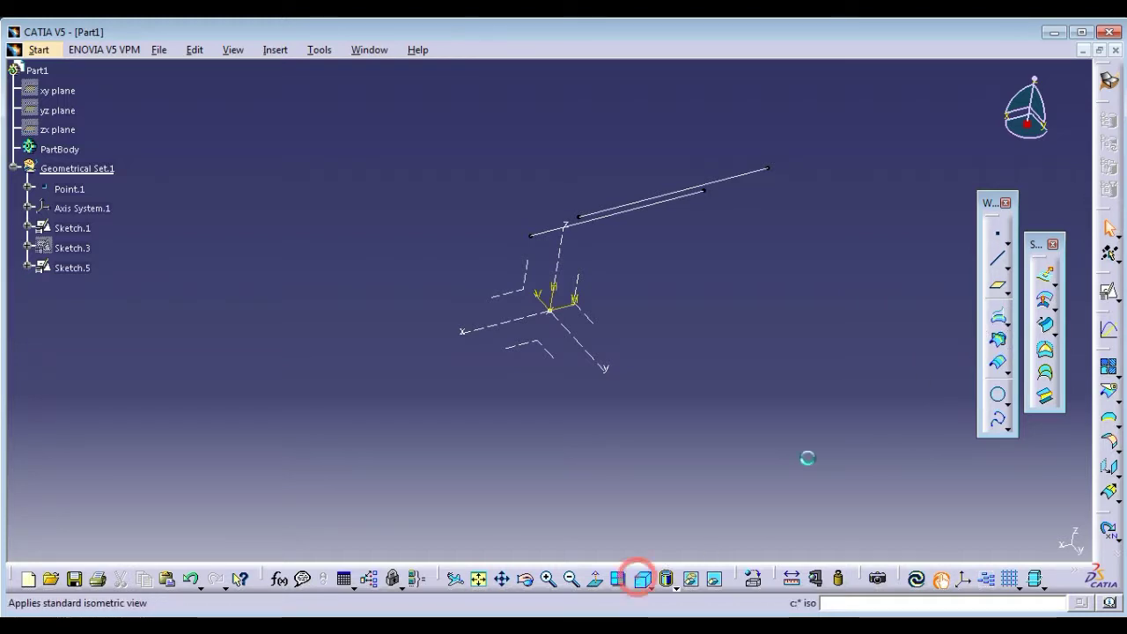
left_click(1047, 329)
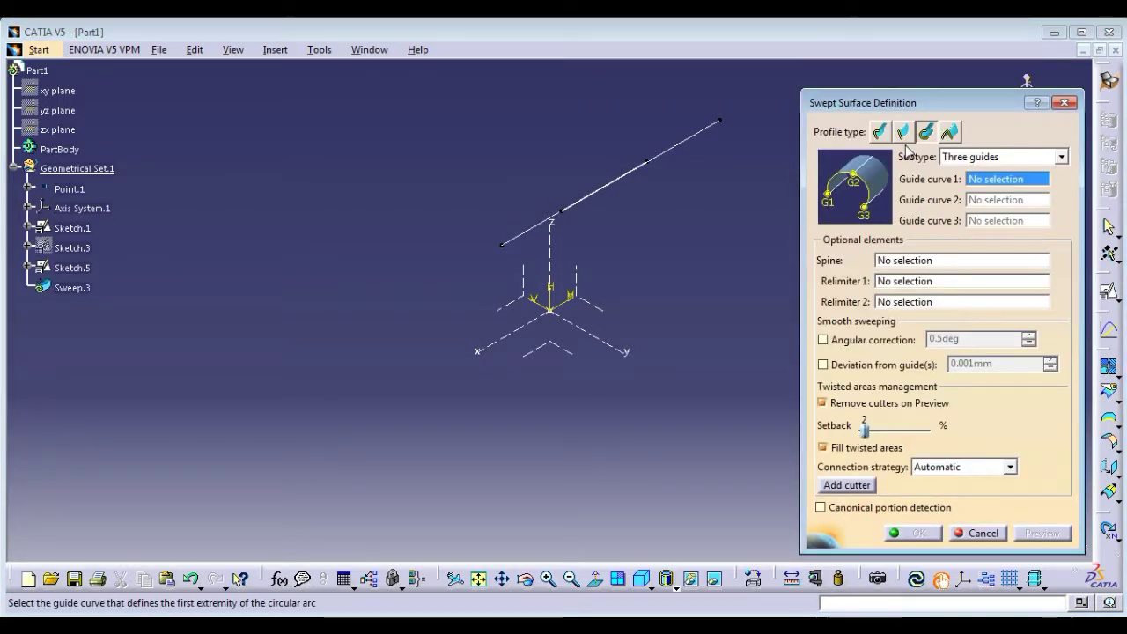
left_click(978, 157)
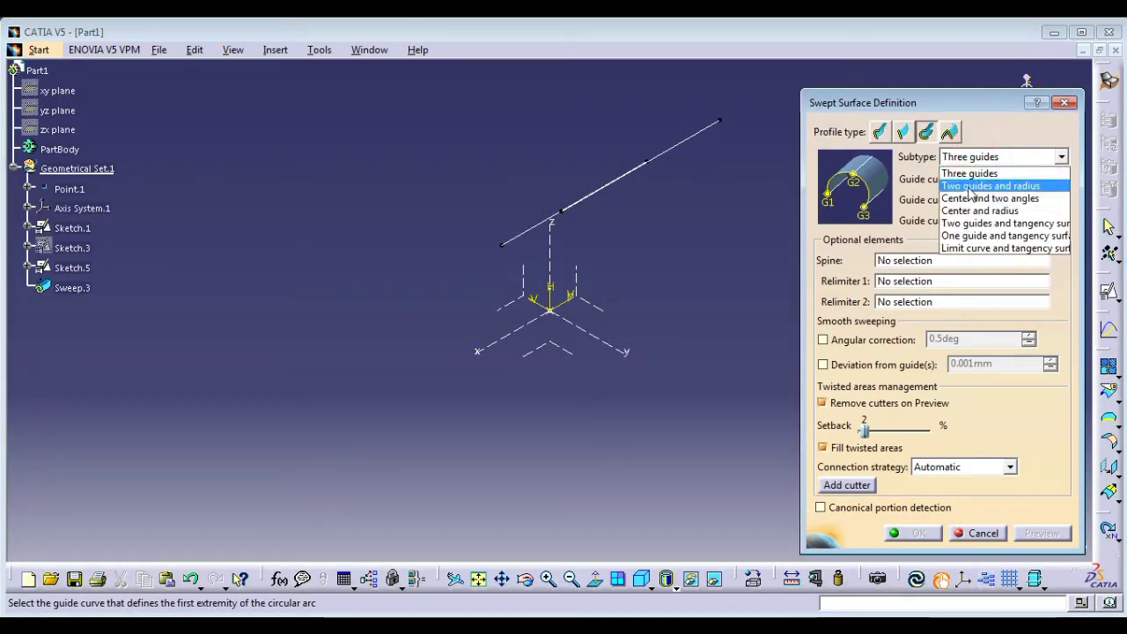
left_click(986, 187)
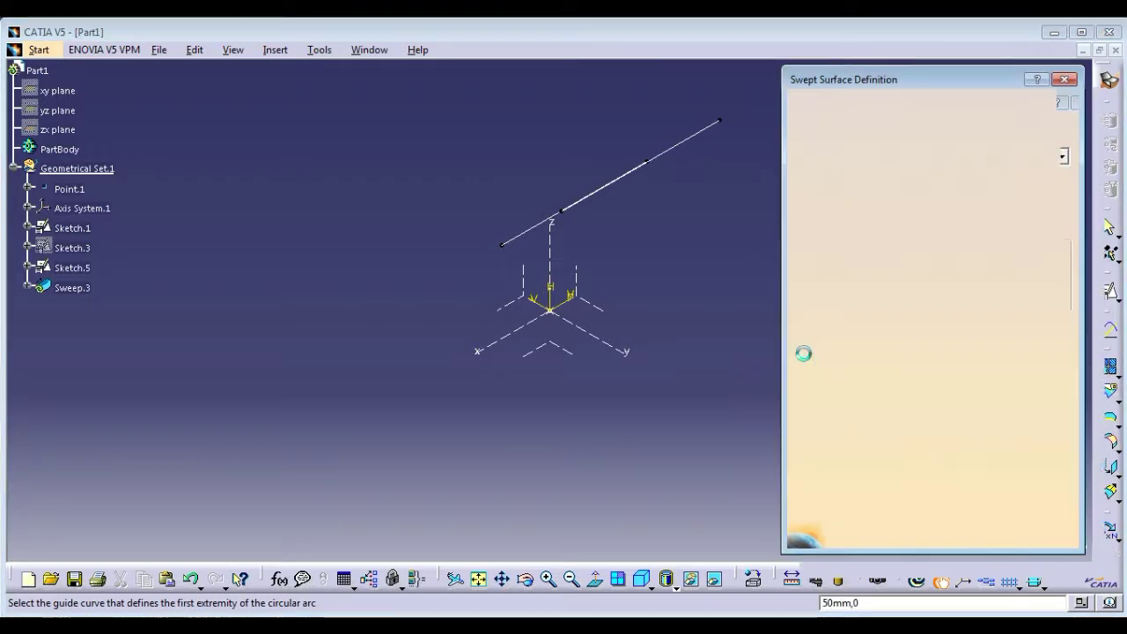
left_click(537, 237)
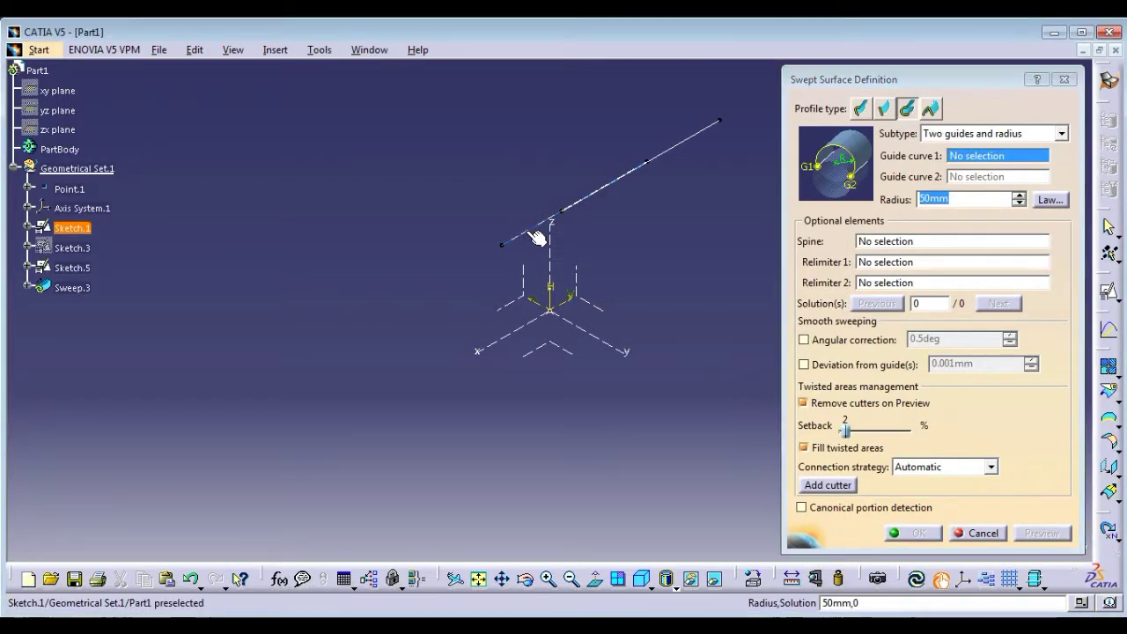
left_click(696, 144)
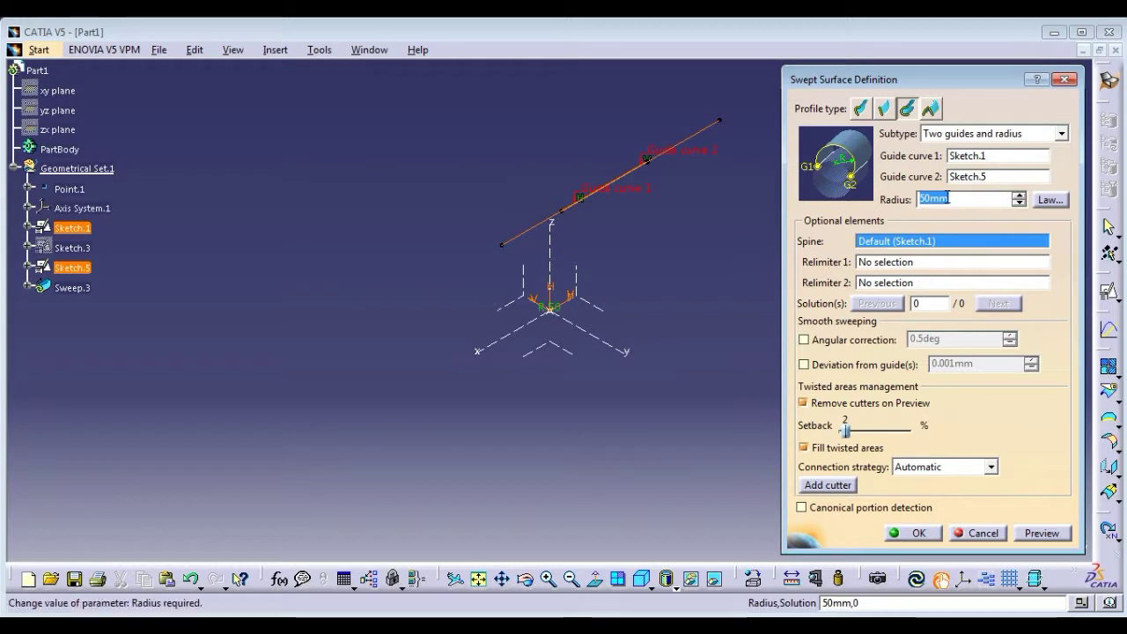
left_click(1040, 533)
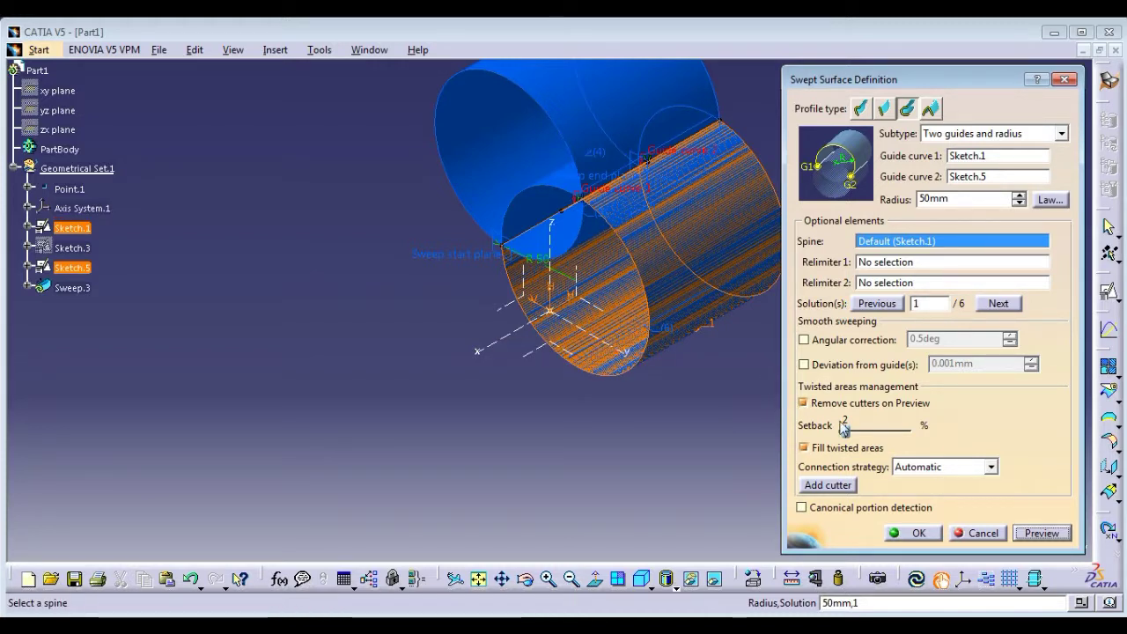
left_click(912, 533)
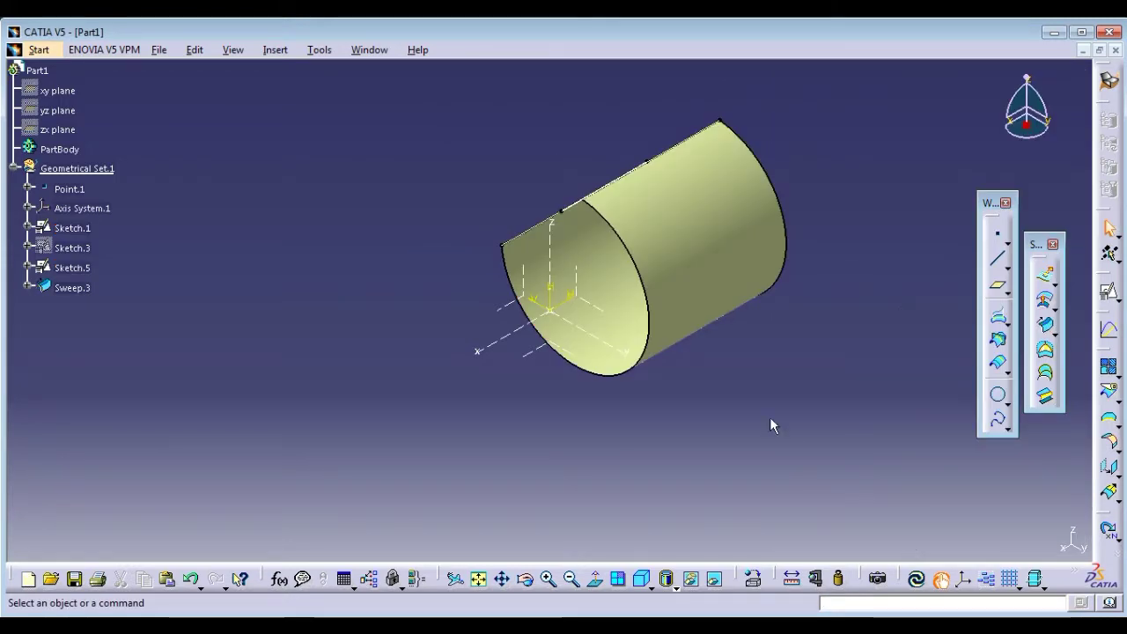
Edit the two-guide sweep, step through its alternative solutions, and apply solution 4
double_click(675, 290)
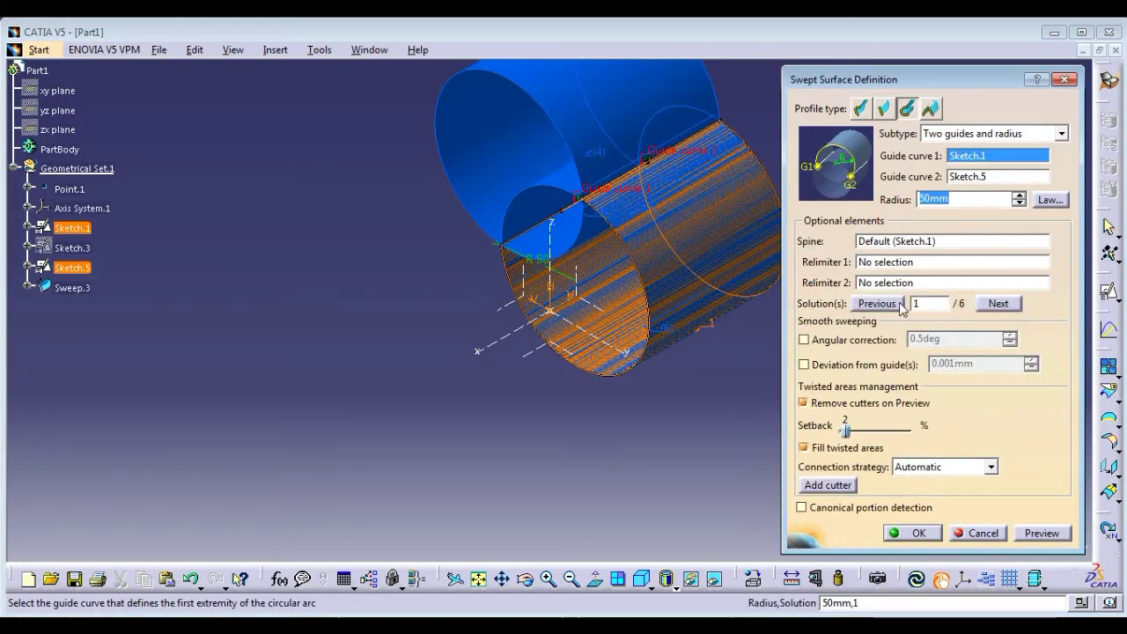
left_click(996, 304)
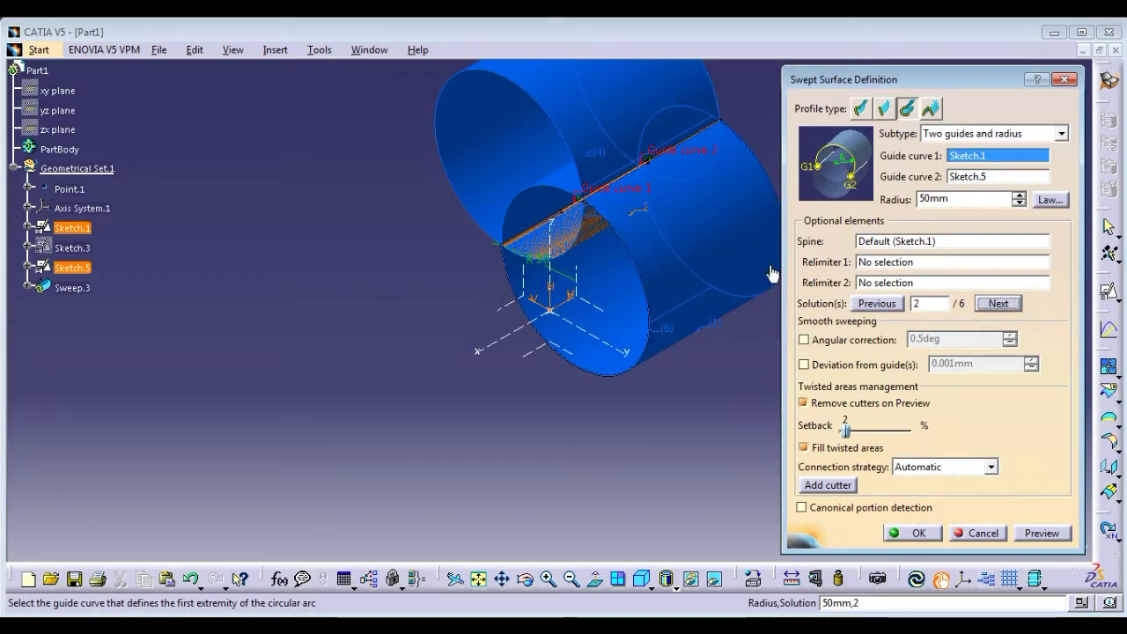
left_click(996, 303)
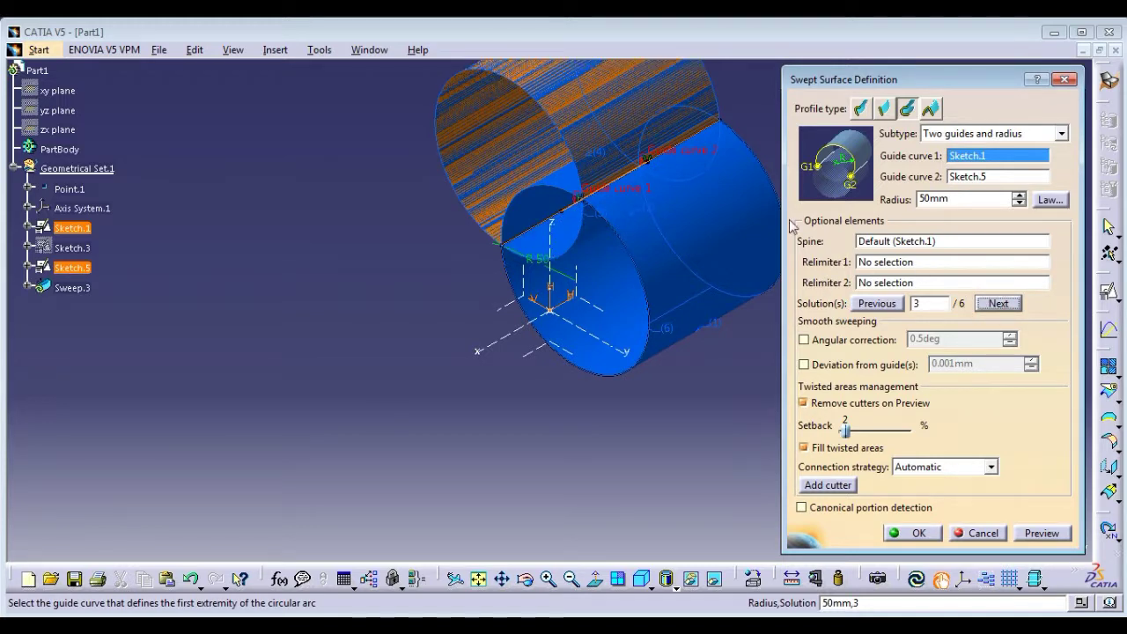
left_click(997, 304)
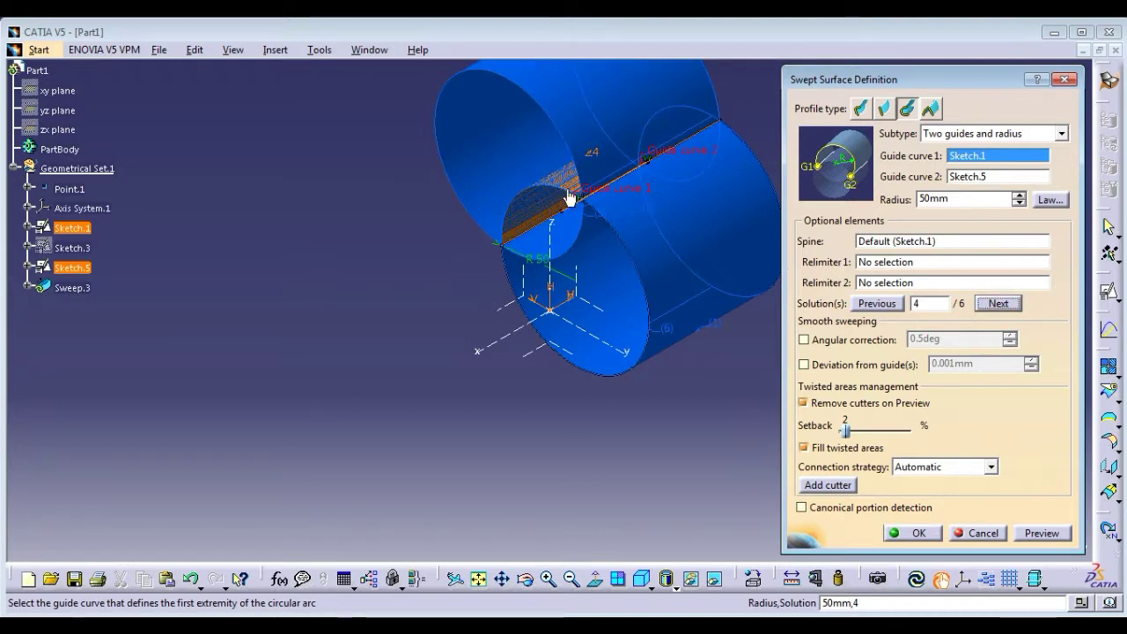
left_click(916, 534)
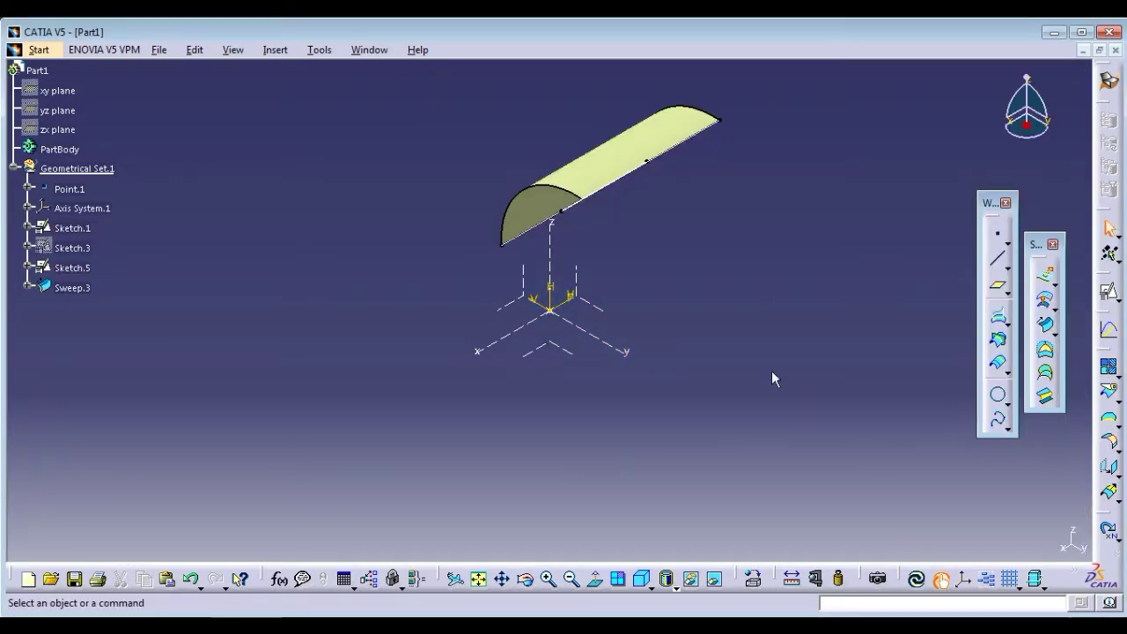
Reopen the two-guide sweep's definition and apply solution 5
double_click(627, 146)
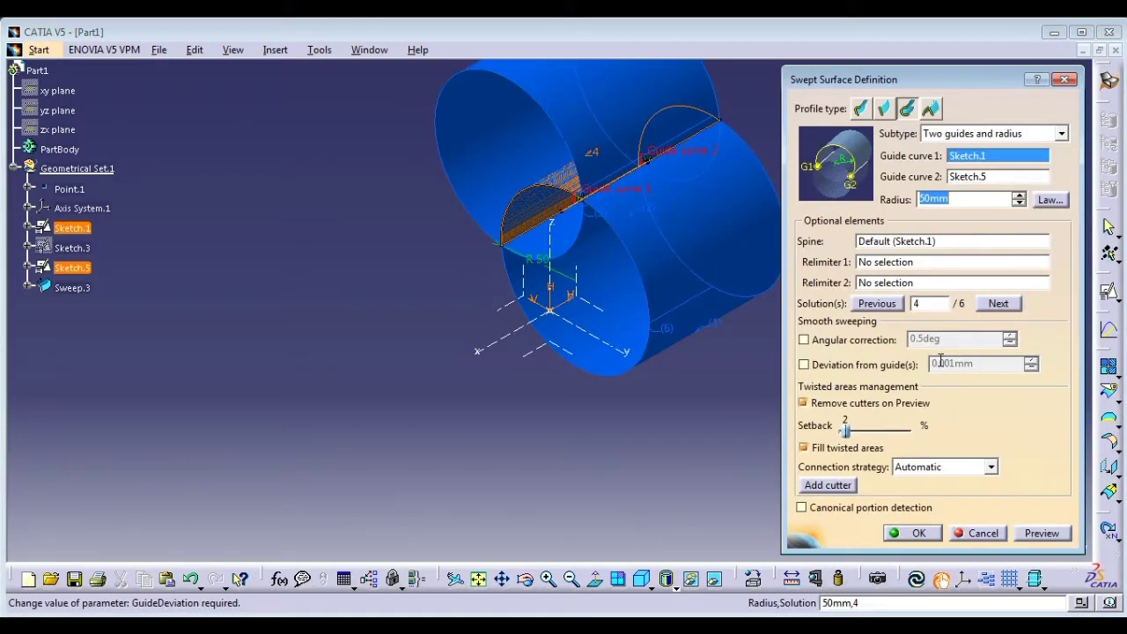
left_click(1006, 304)
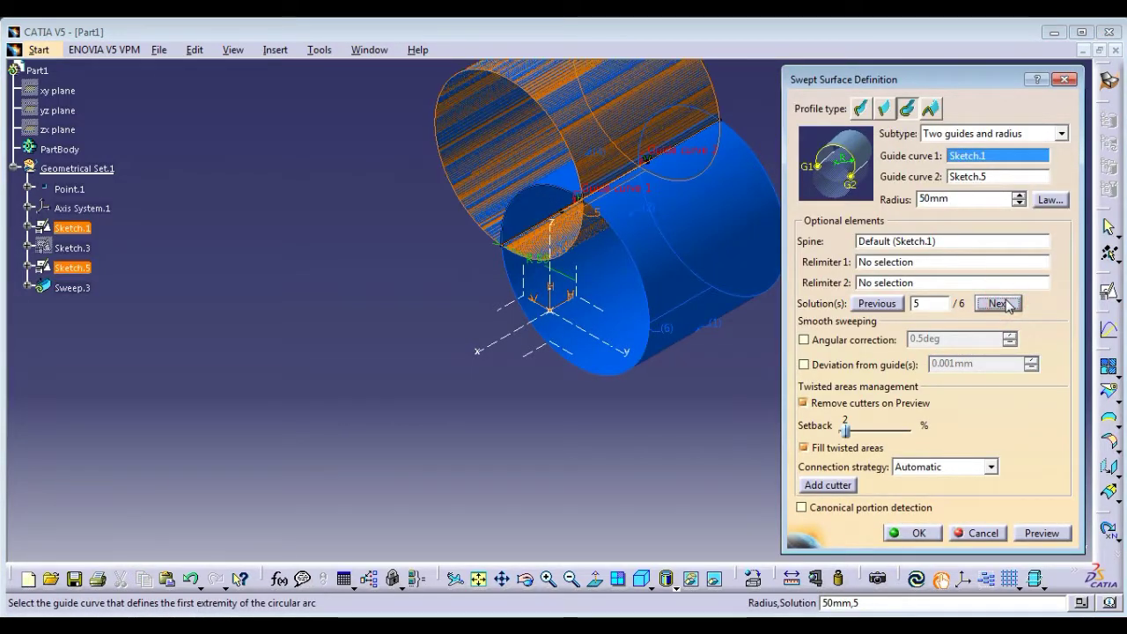
left_click(918, 533)
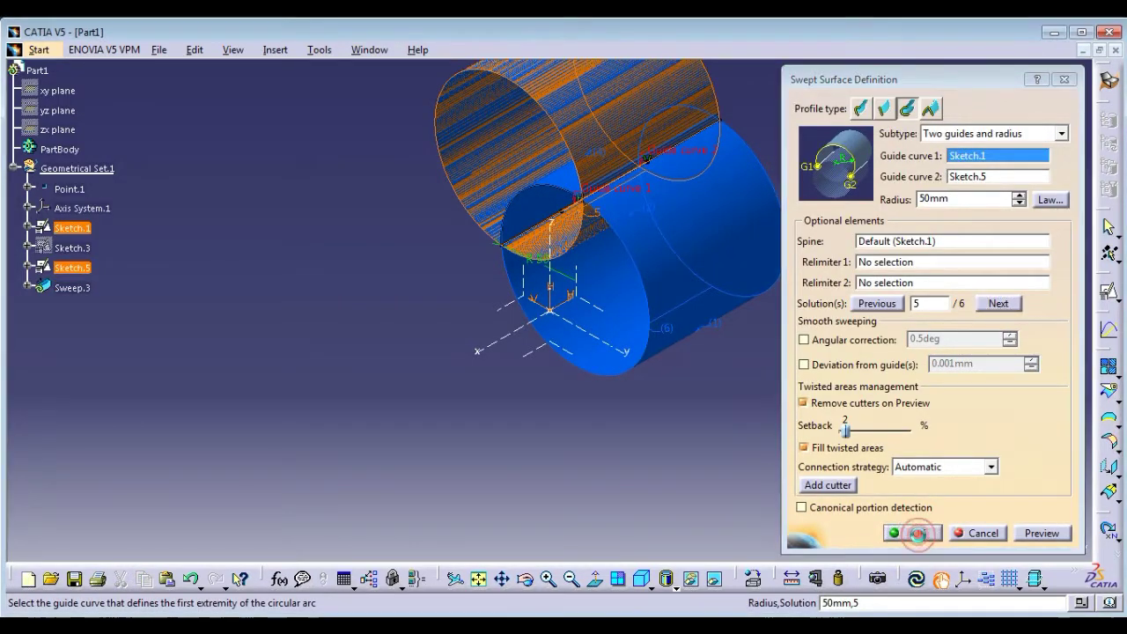
left_click(822, 430)
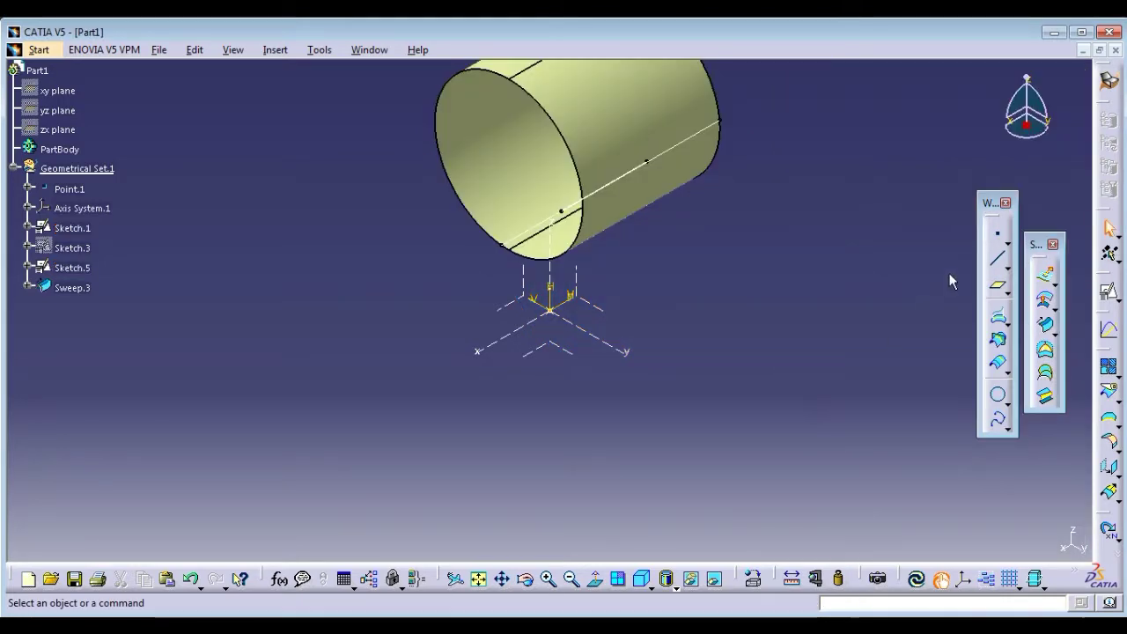
Edit the two-guide sweep once more, switch to solution 6, and apply it
left_click(601, 159)
double_click(600, 159)
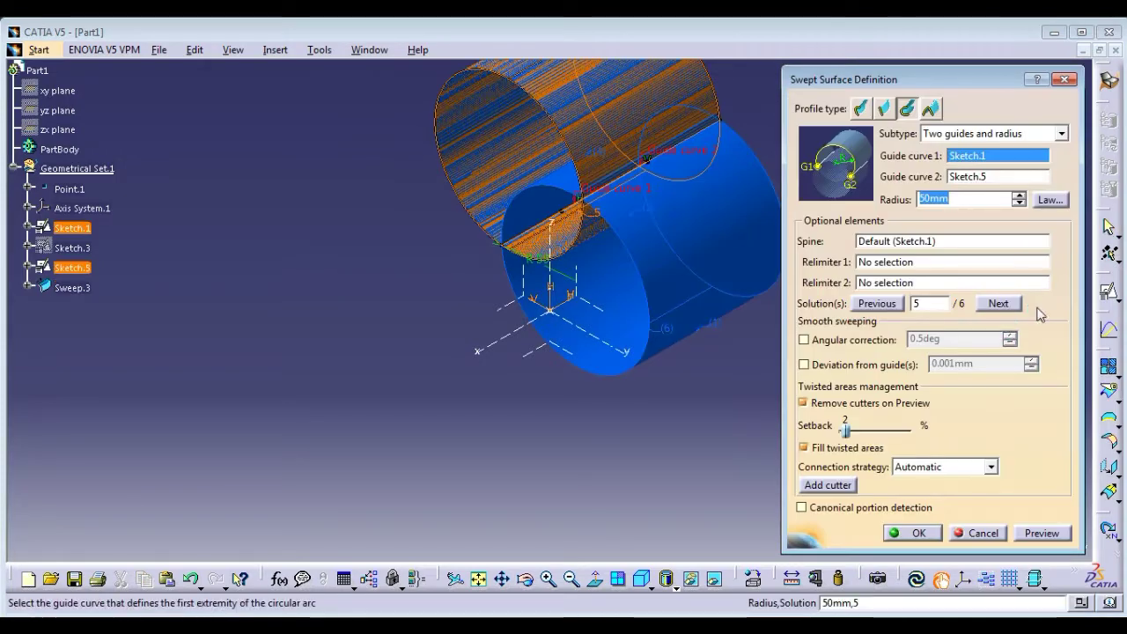
left_click(999, 303)
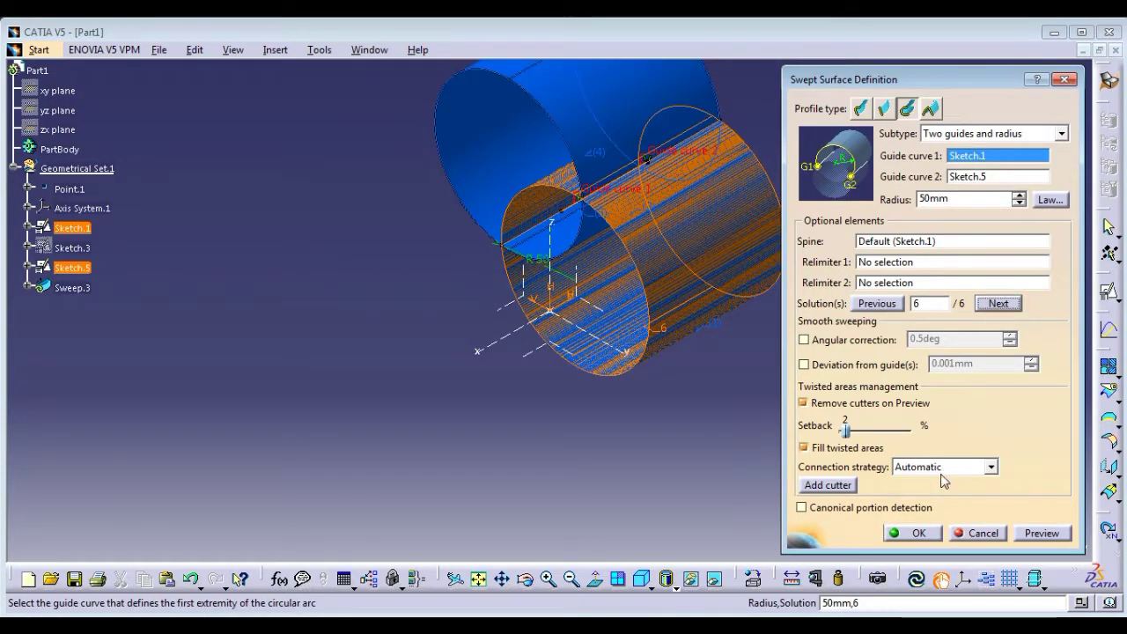
left_click(920, 534)
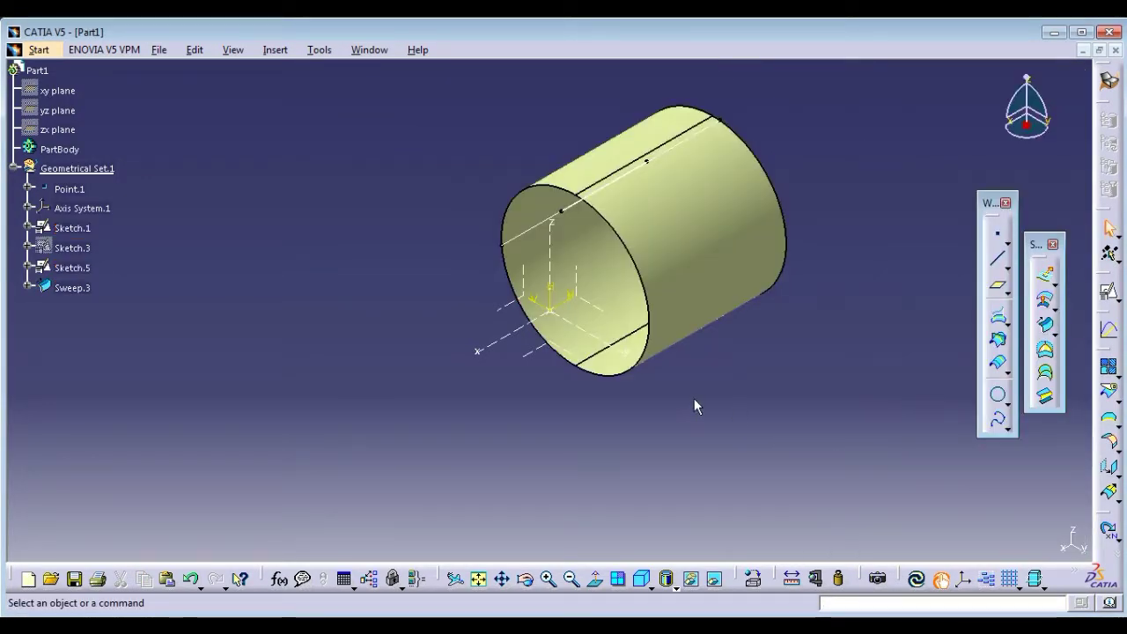
Delete the two-guide sweep, Sweep.3, from Geometrical Set.1
left_click(70, 287)
right_click(68, 288)
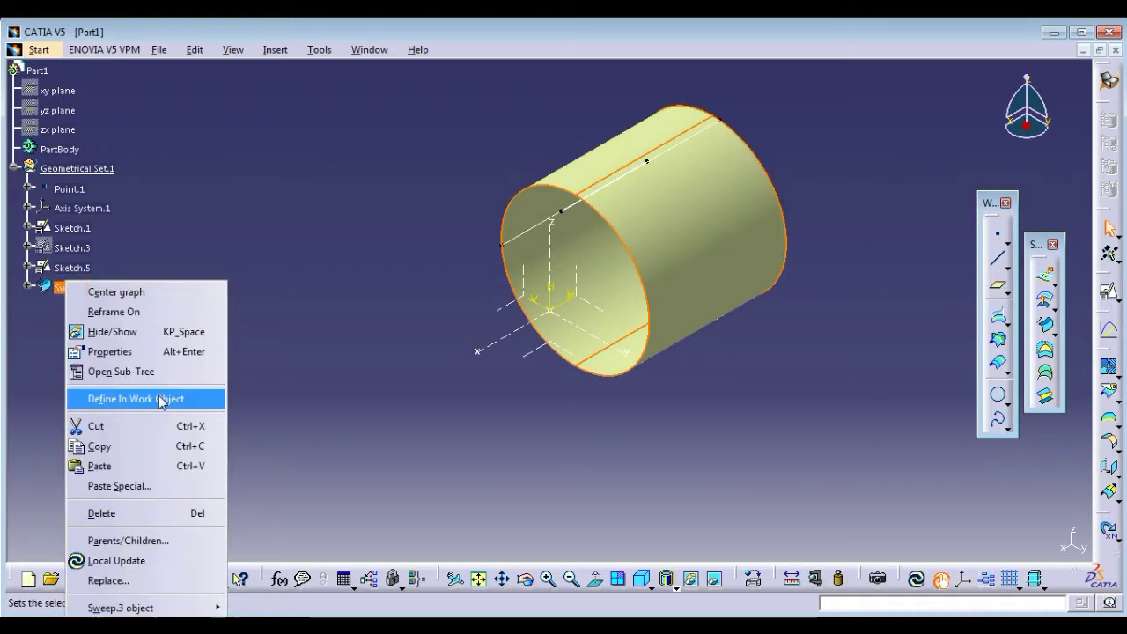
left_click(137, 512)
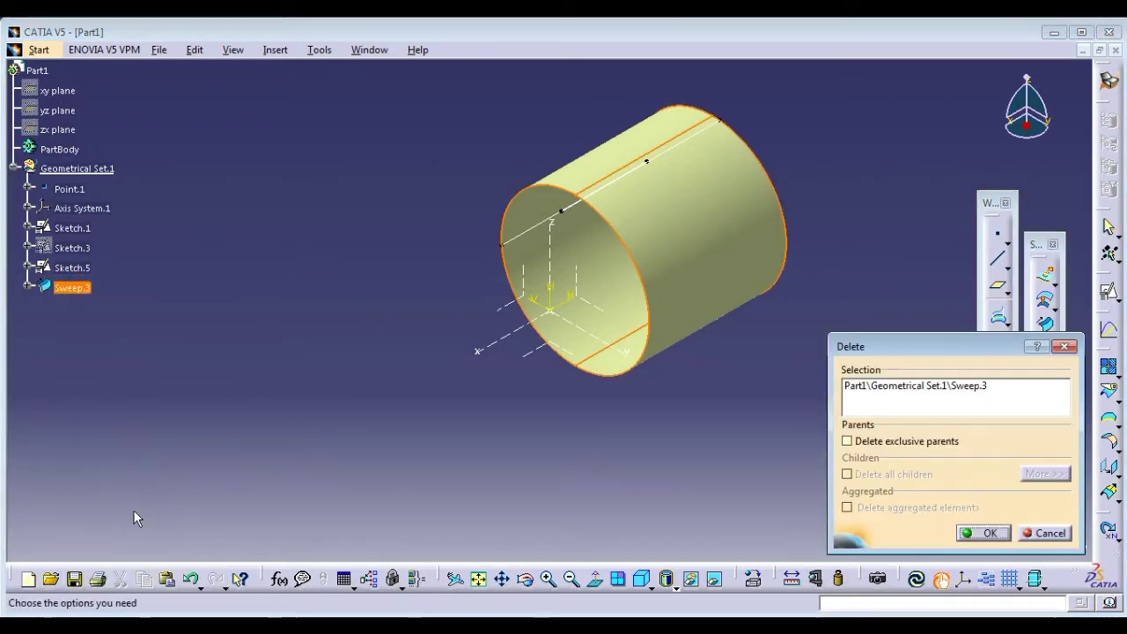
left_click(966, 534)
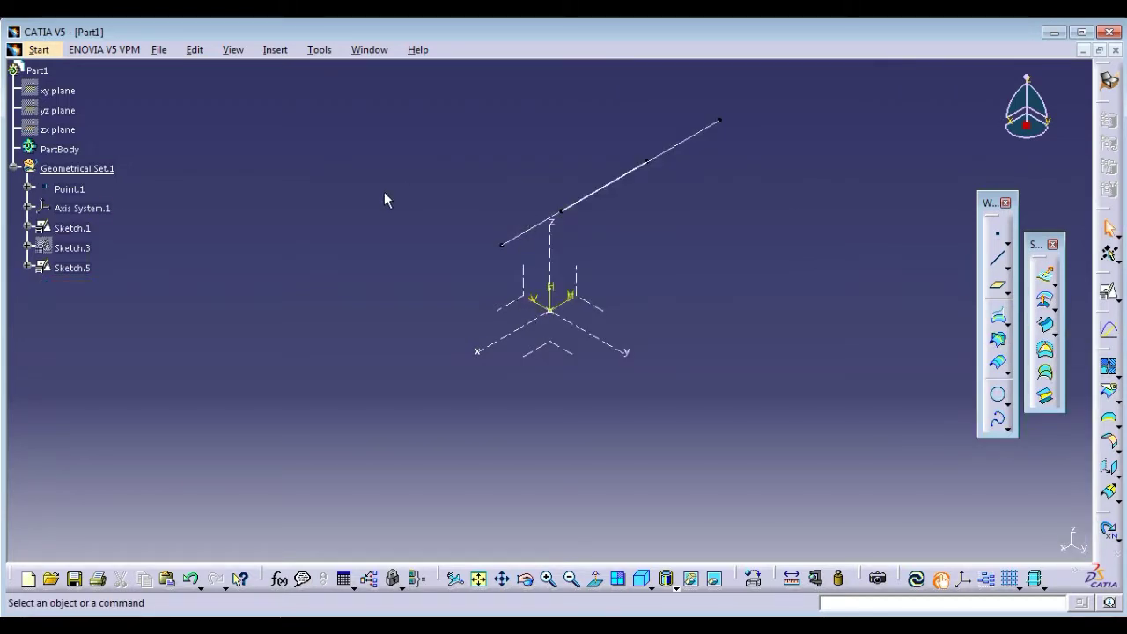
Start a circular sweep of subtype Center and two angles, with Sketch.5 as center curve and Sketch.1 as reference curve
left_click(1044, 325)
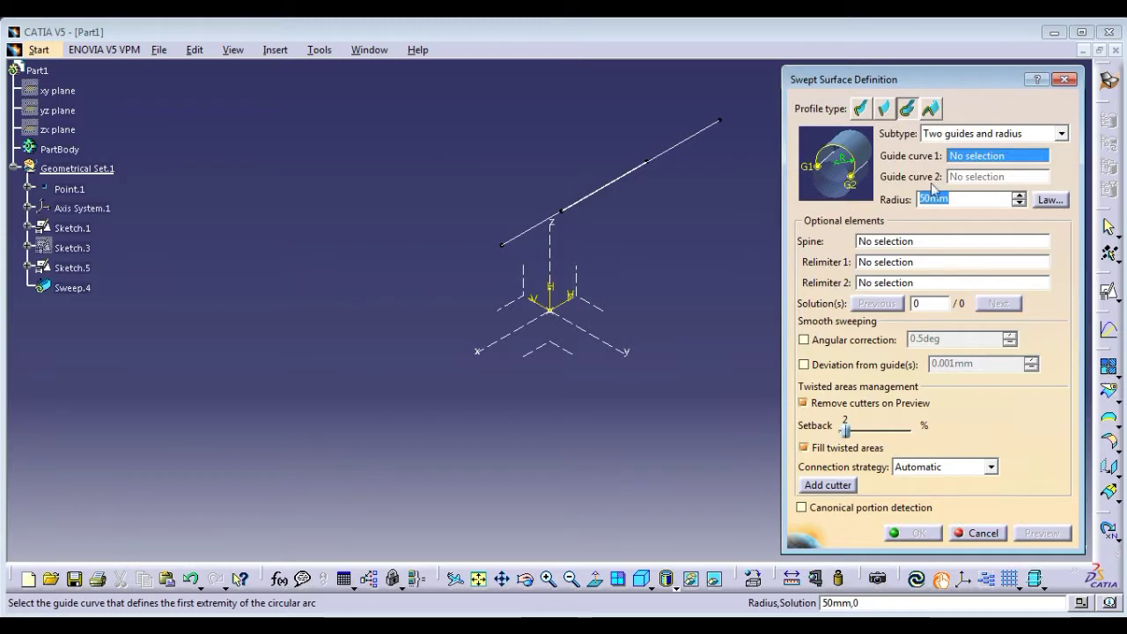
left_click(979, 134)
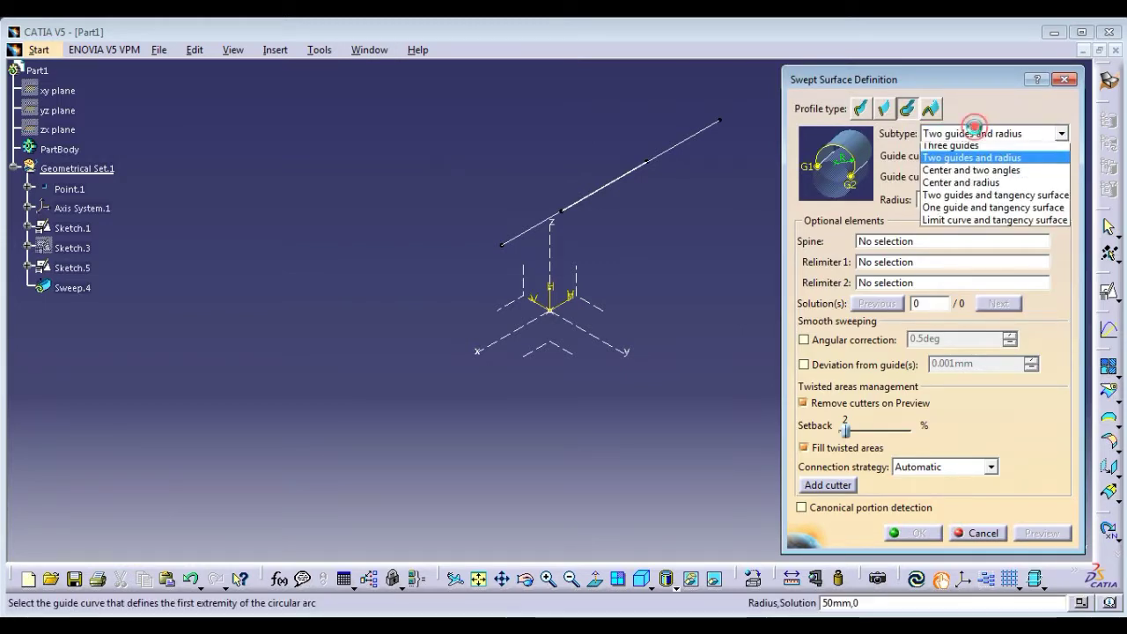
left_click(965, 184)
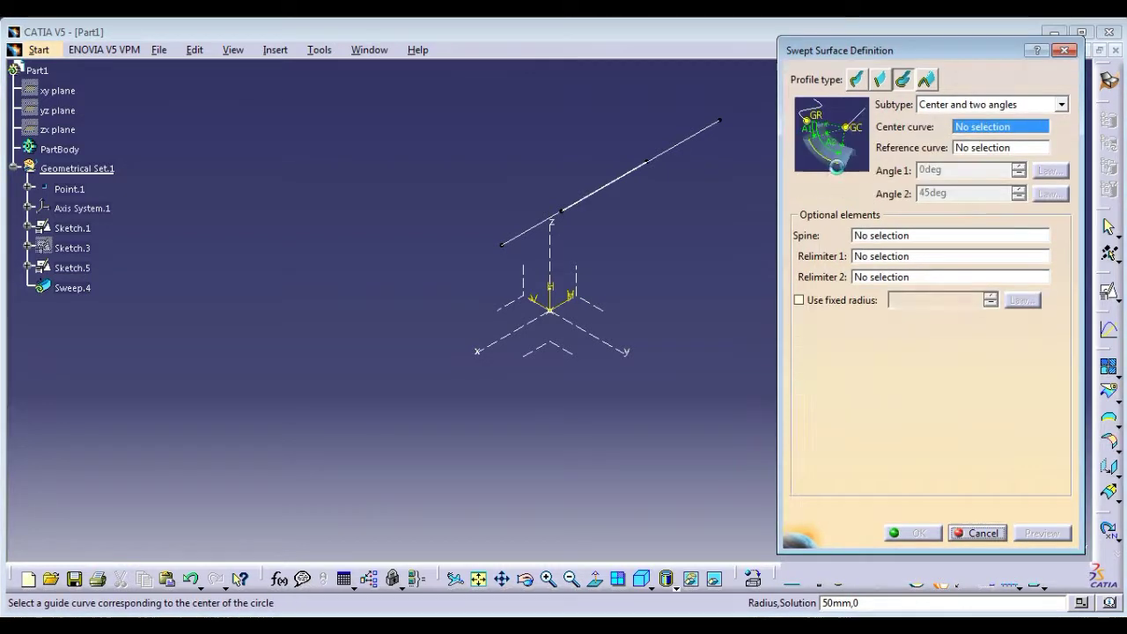
left_click(694, 135)
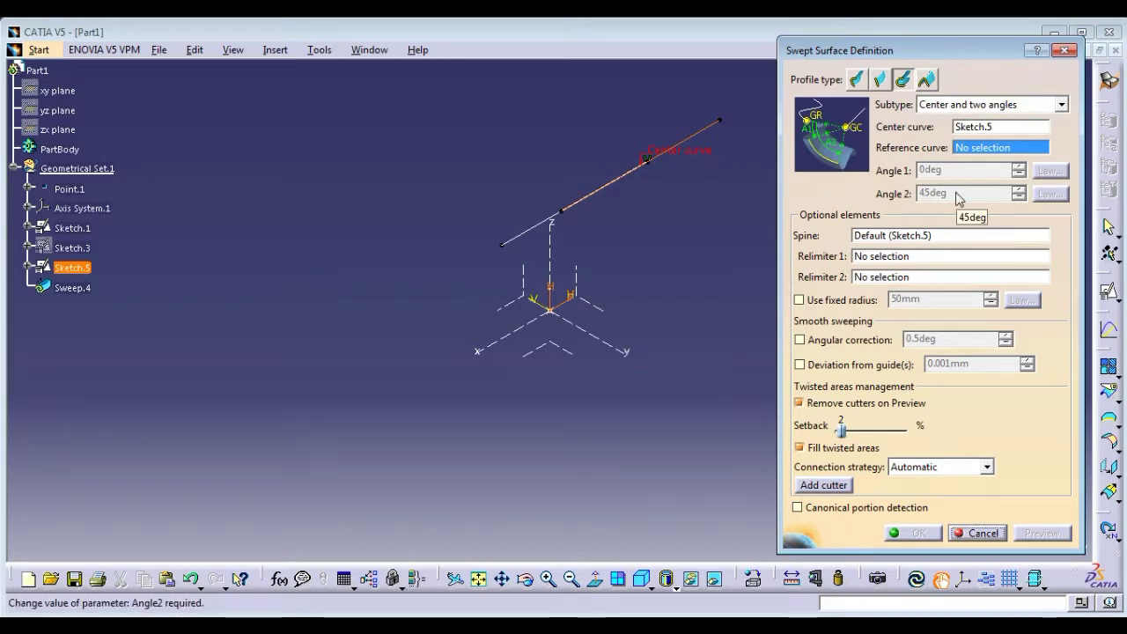
left_click(525, 236)
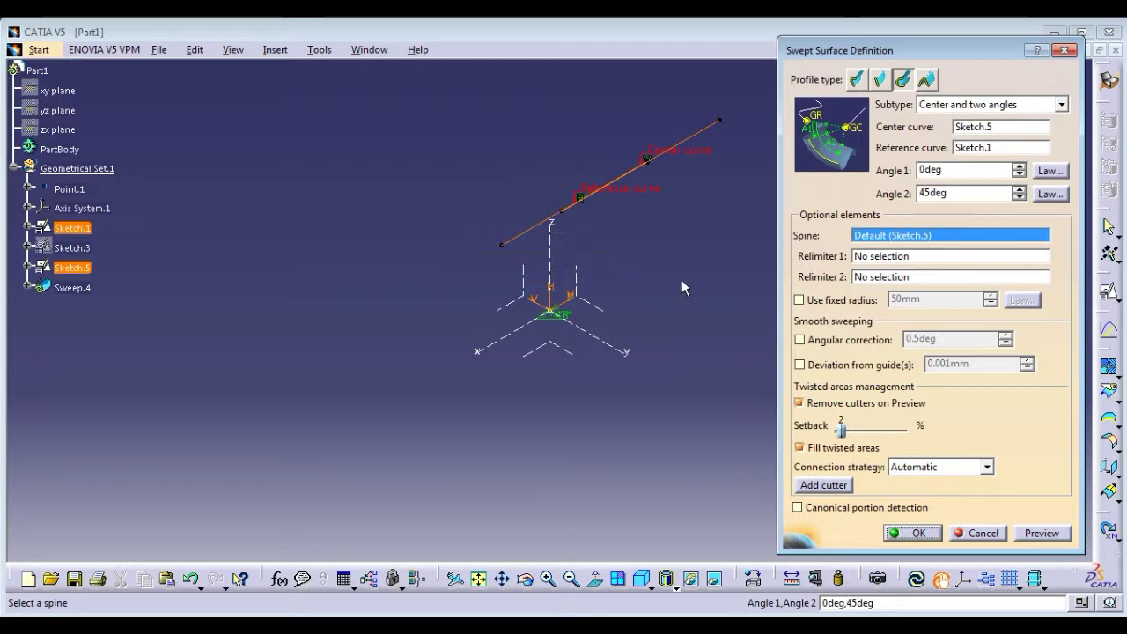
Set the sweep's Angle 1 to 45 deg and Angle 2 to 60 deg, and preview the surface
double_click(990, 169)
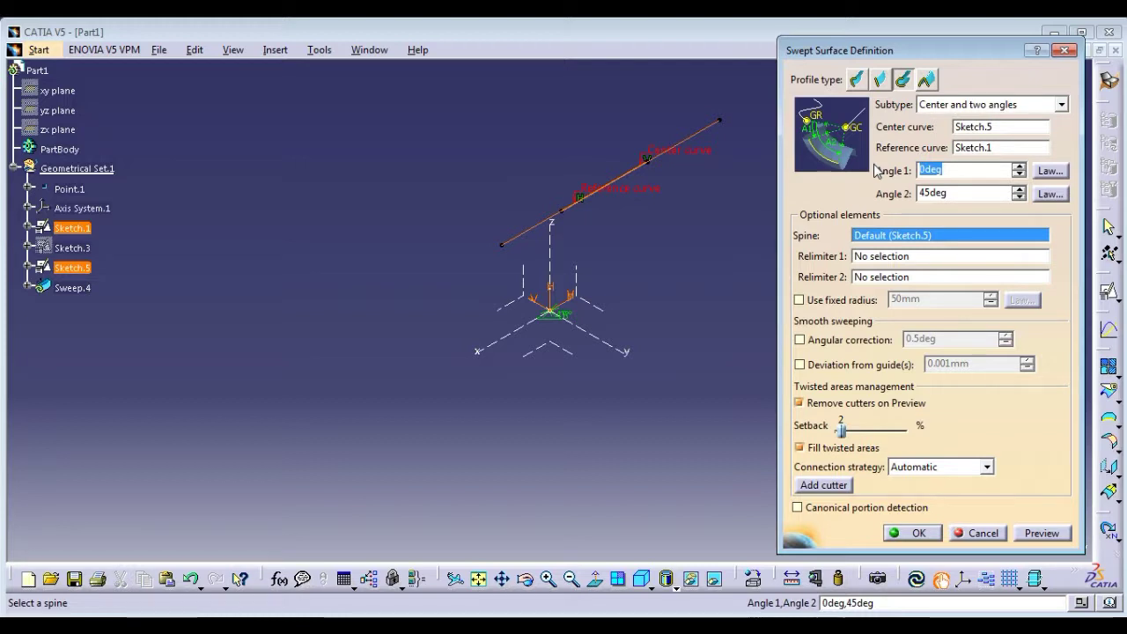
type("45")
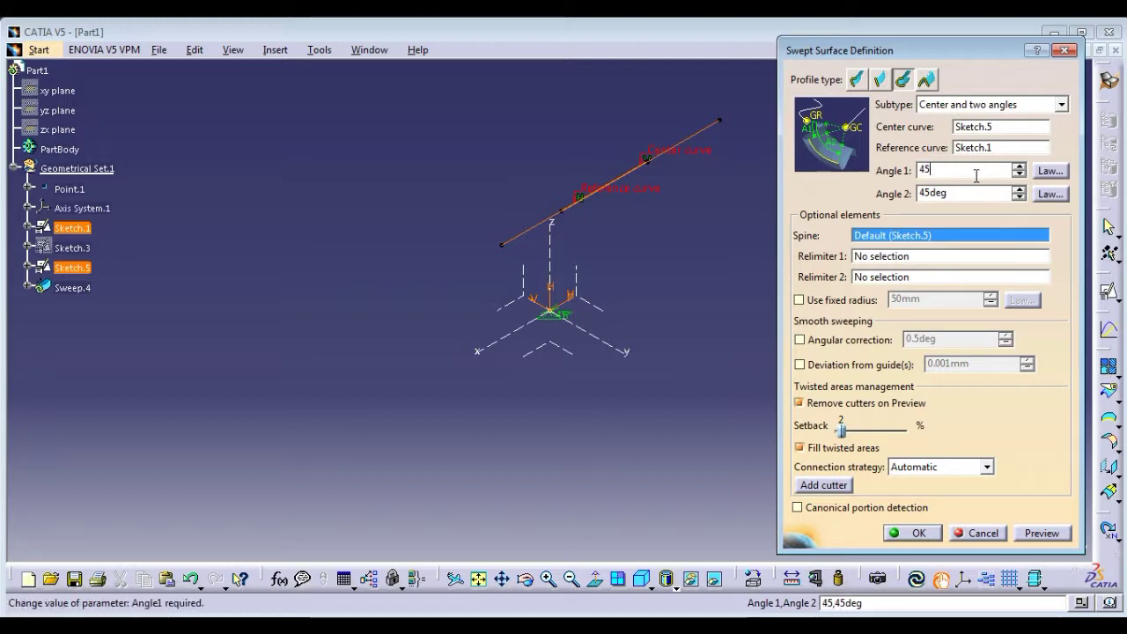
key("Tab")
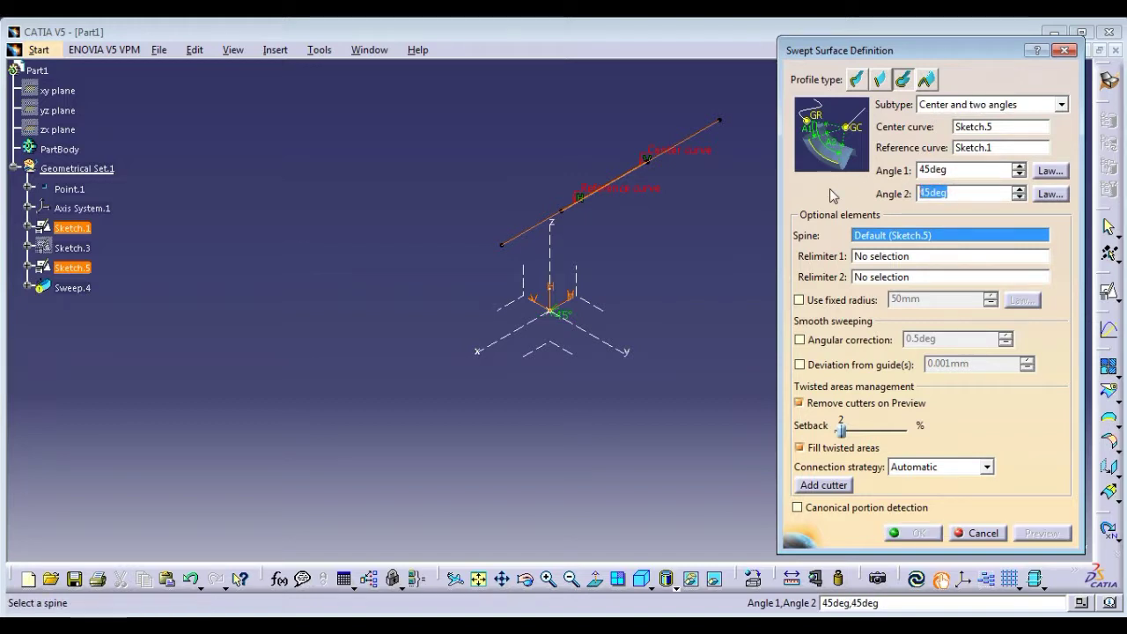
type("6")
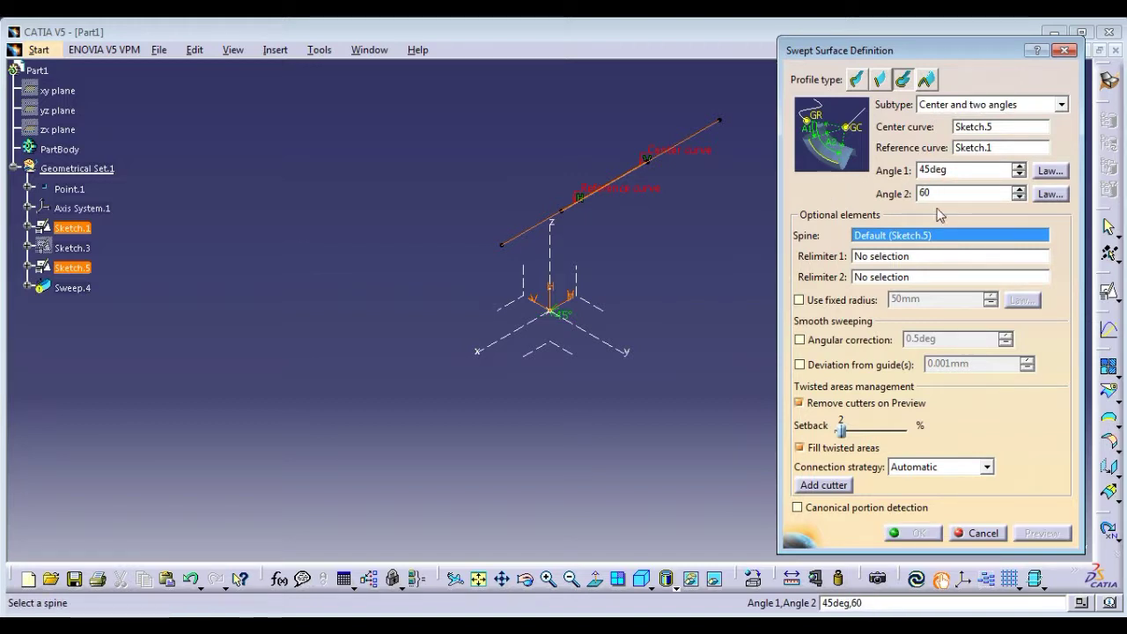
type("0")
left_click(1019, 410)
left_click(676, 340)
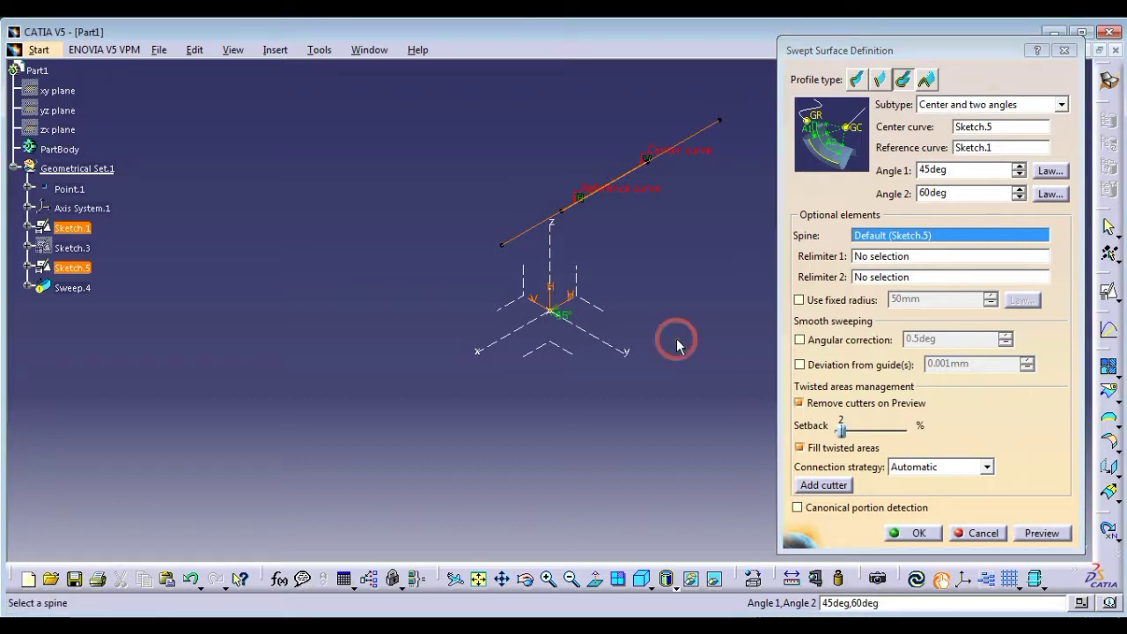
left_click(1047, 537)
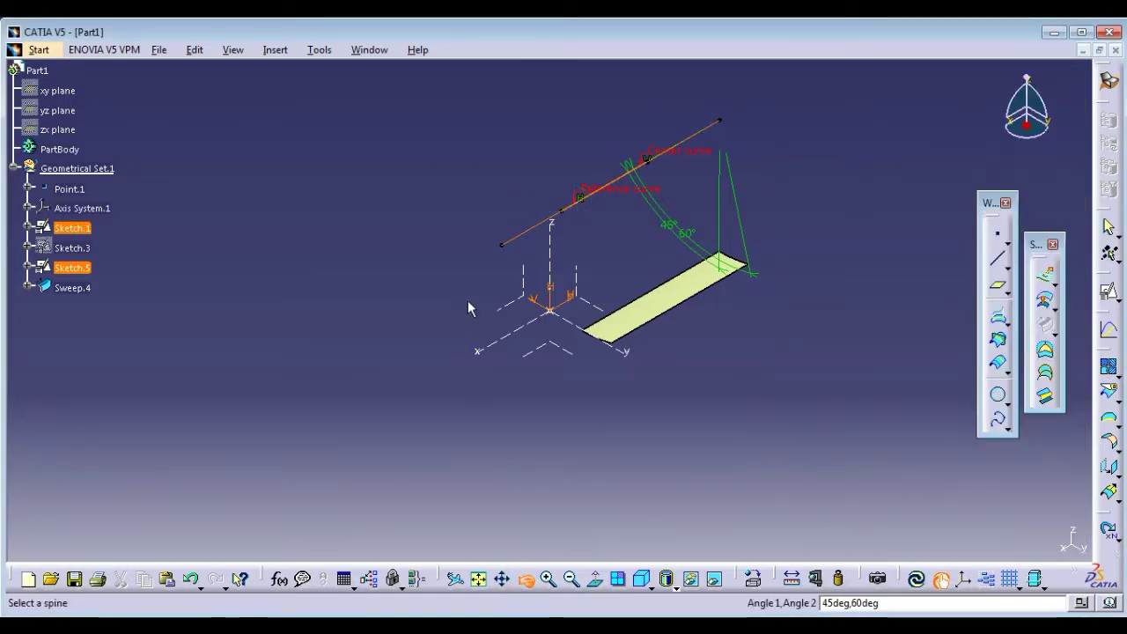
left_click_drag(467, 300, 566, 346)
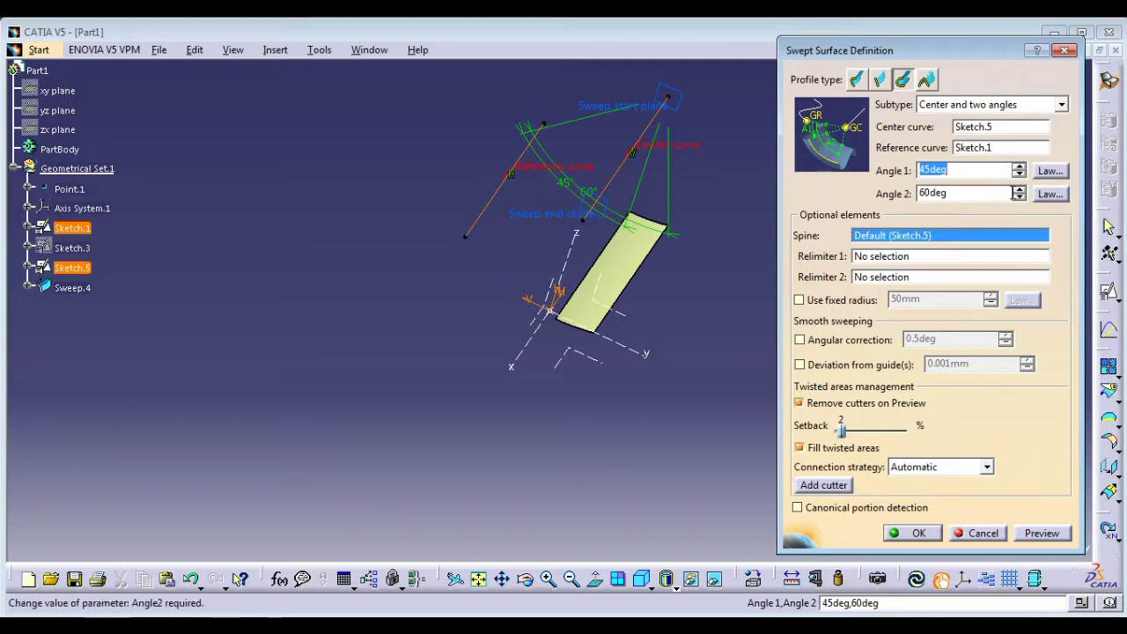
Reduce the sweep's Angle 1 to 14 deg and preview the surface
left_click(1018, 165)
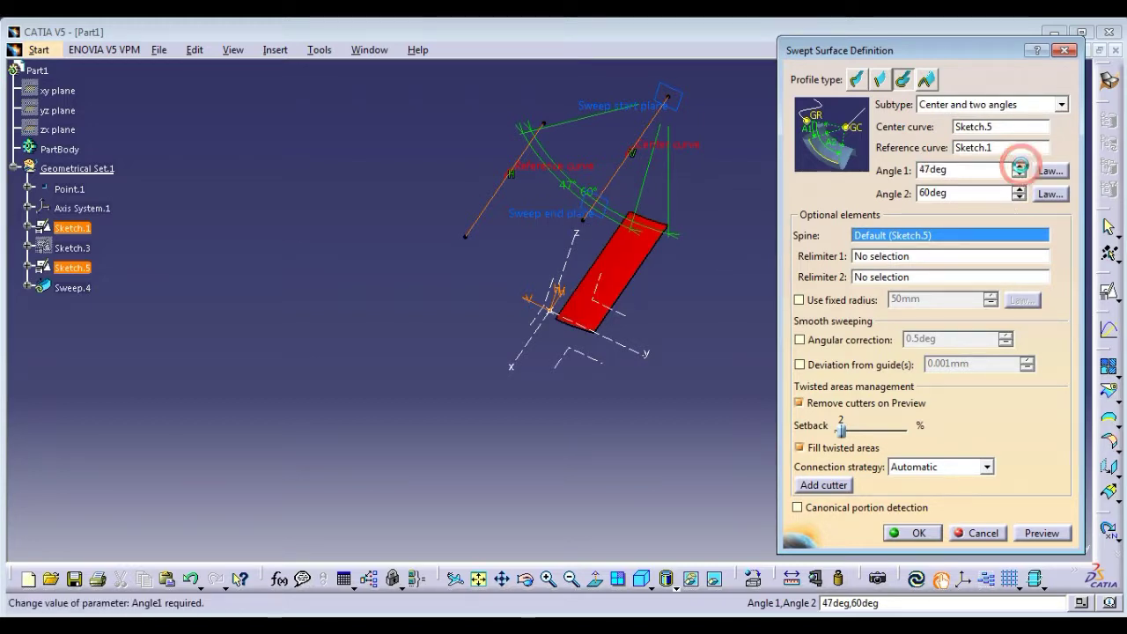
left_click(1019, 174)
left_click(1018, 173)
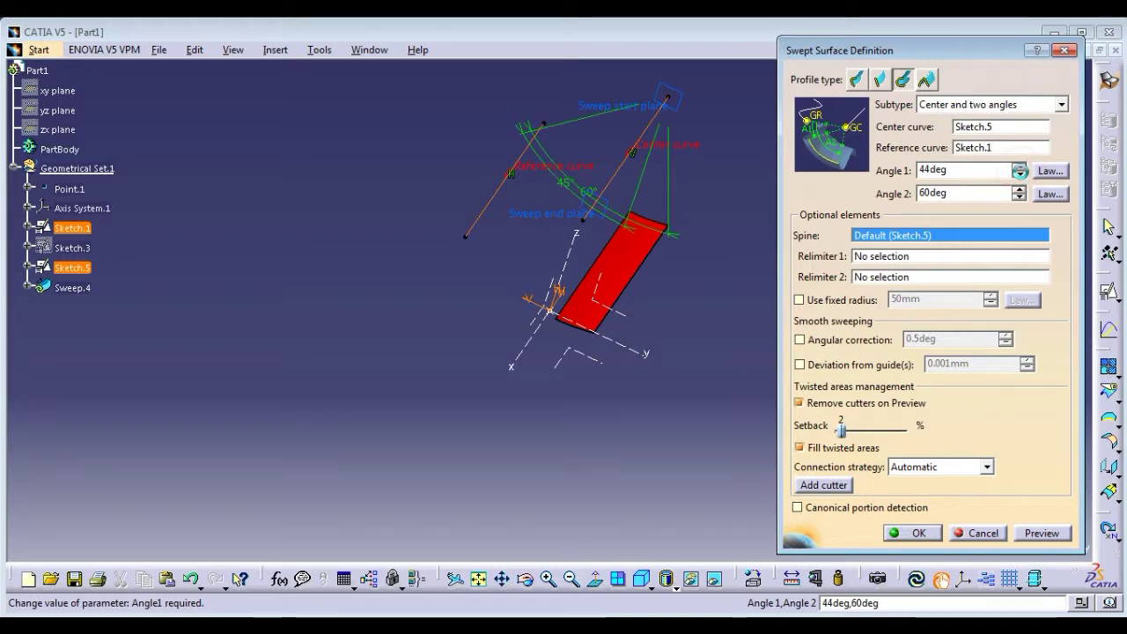
left_click(1019, 173)
left_click_drag(1018, 173, 1019, 174)
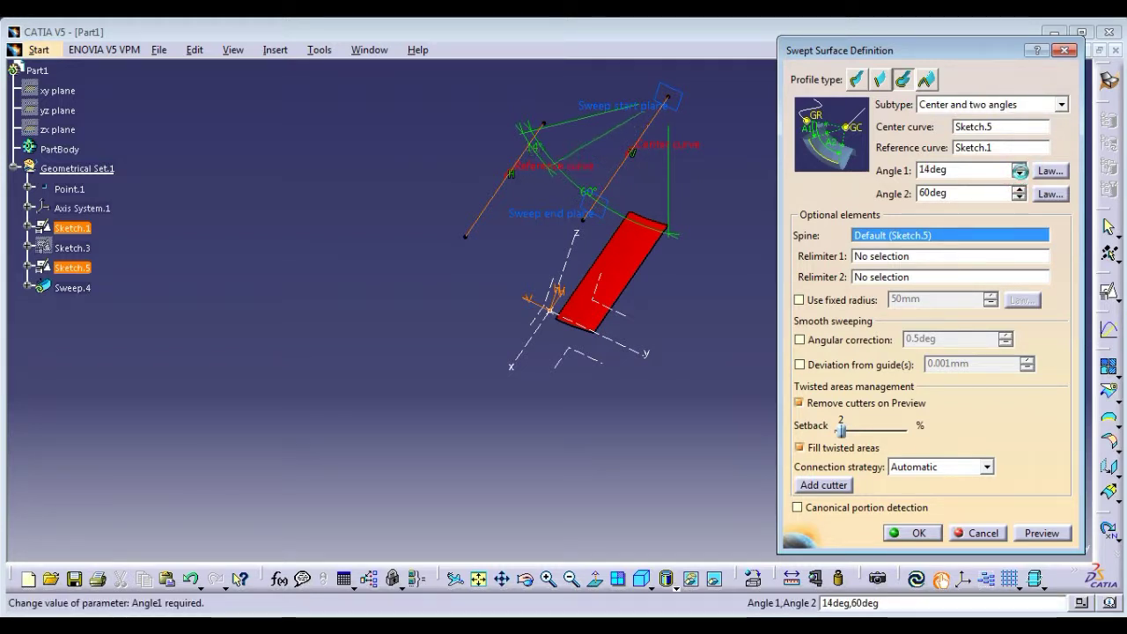
left_click(1036, 535)
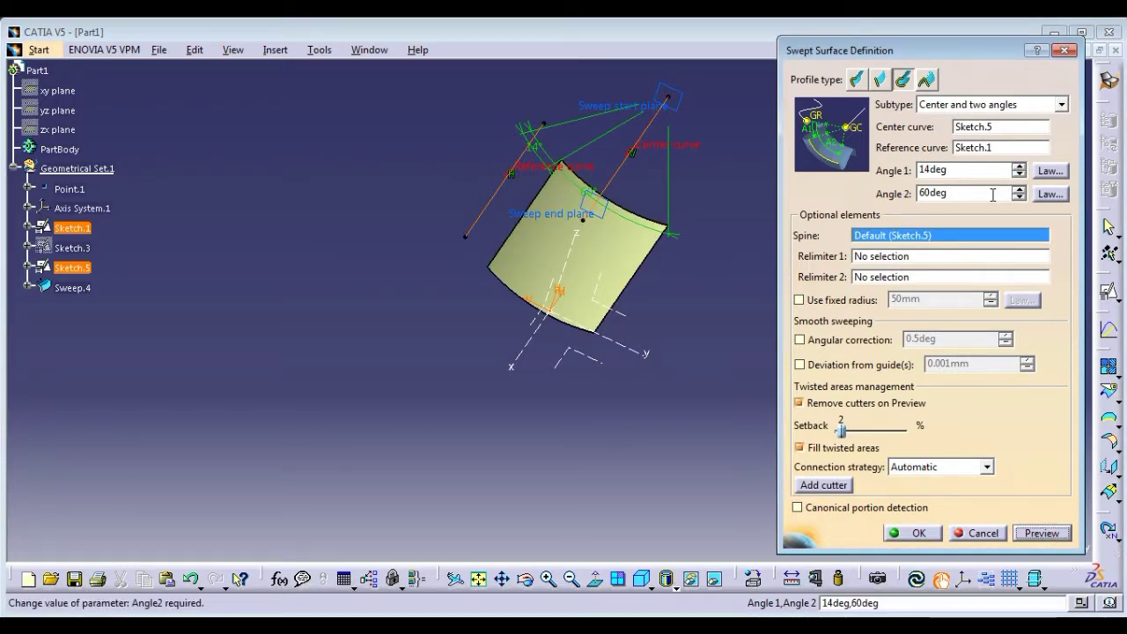
Increase the sweep's Angle 2 to 75 deg, preview the surface, and create the sweep
left_click(1018, 189)
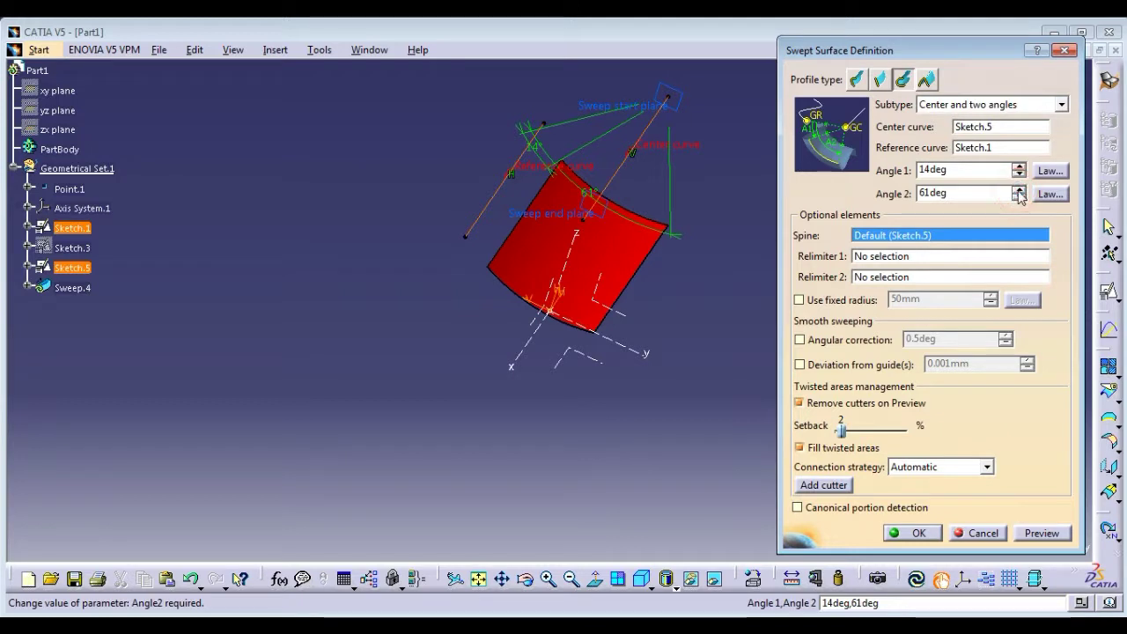
double_click(1018, 188)
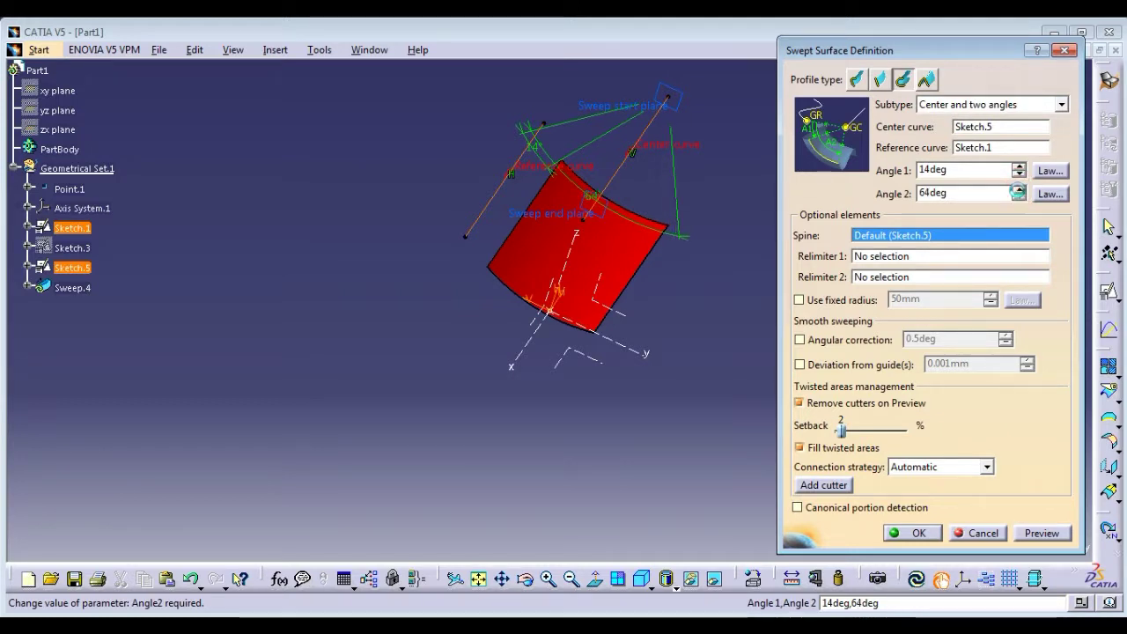
left_click(1018, 189)
double_click(1018, 189)
left_click(1018, 189)
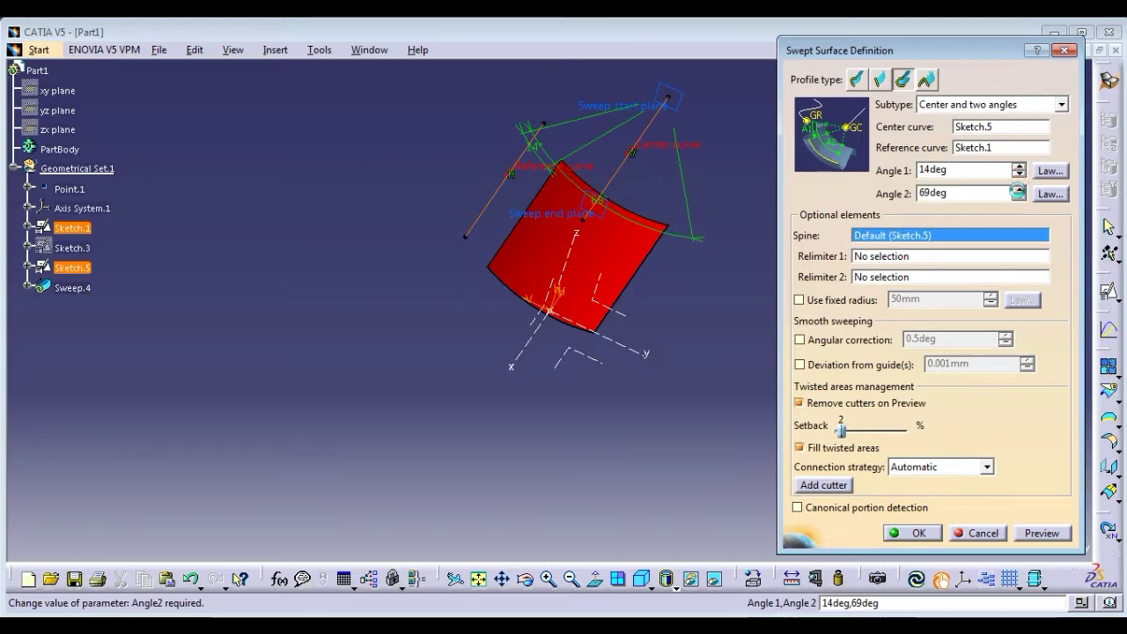
double_click(1018, 188)
left_click(1018, 188)
left_click(1018, 188)
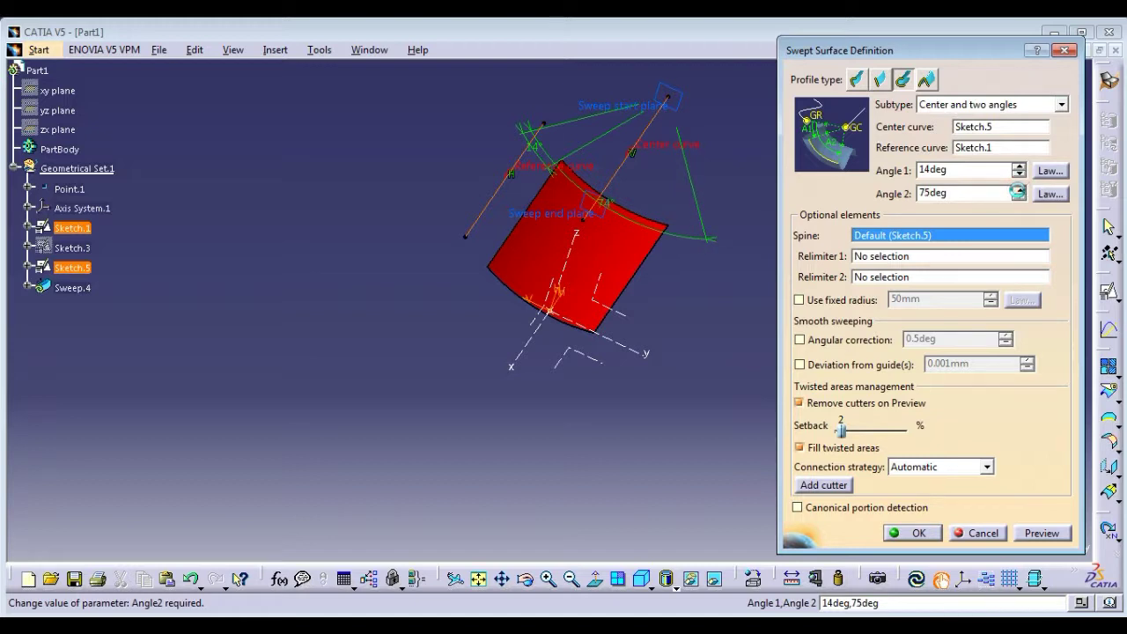
left_click(1040, 533)
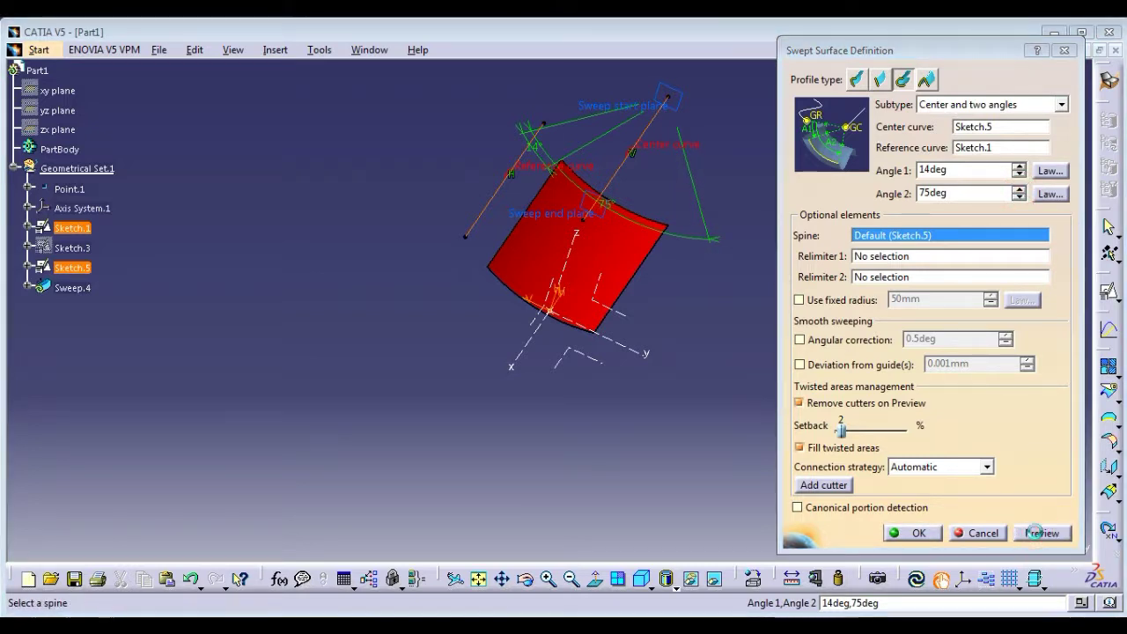
left_click(919, 534)
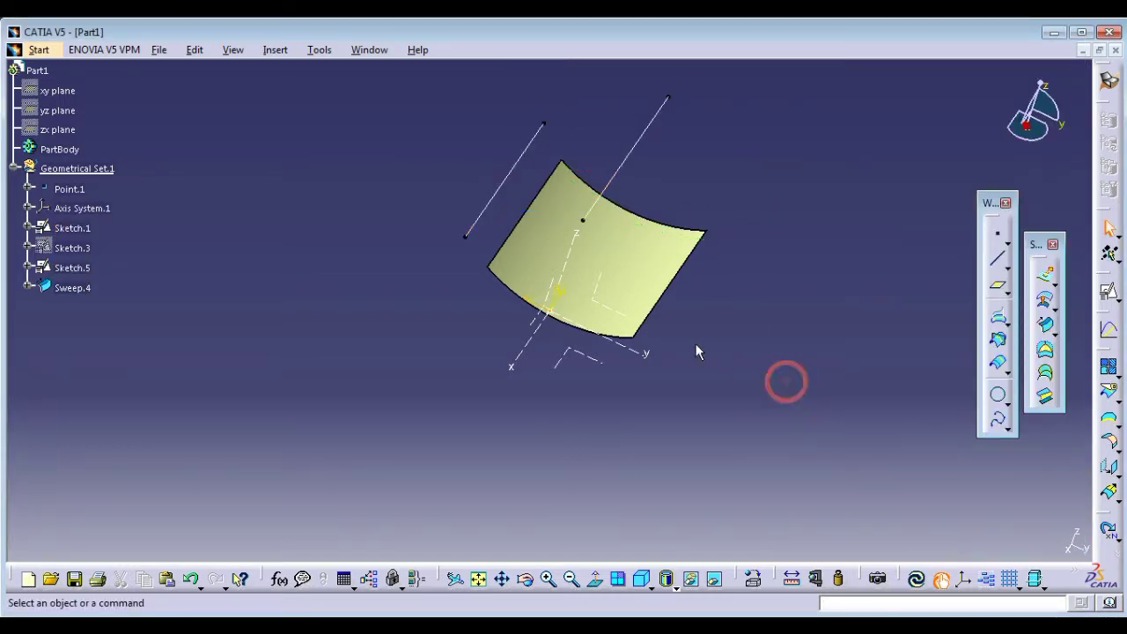
Delete the Center and two angles sweep, Sweep.4, from Geometrical Set.1
right_click(67, 289)
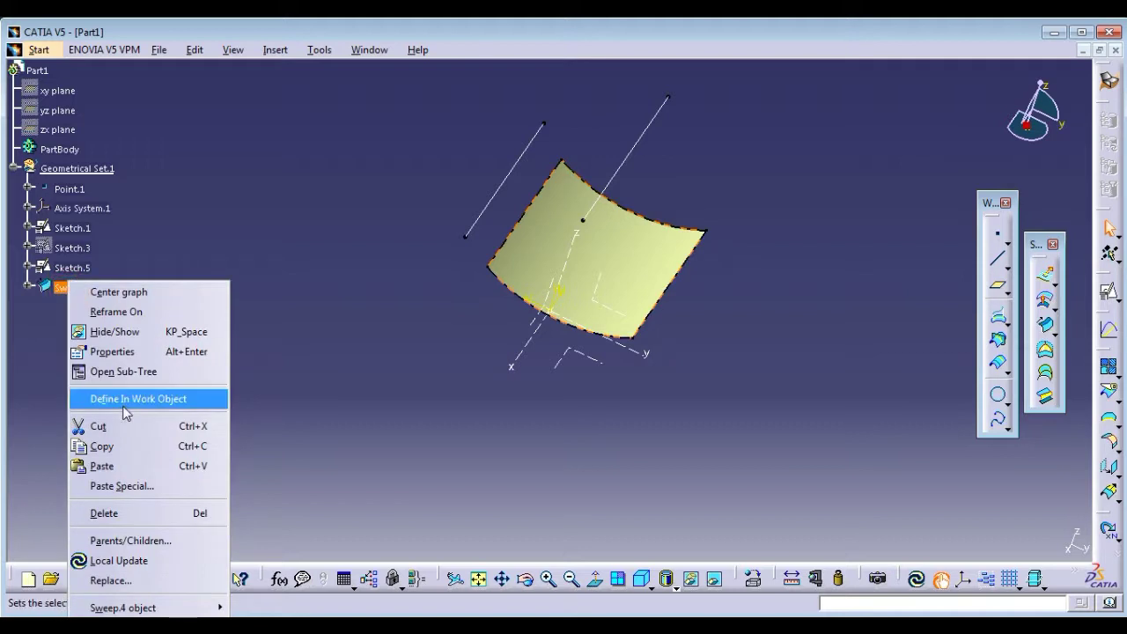
left_click(114, 513)
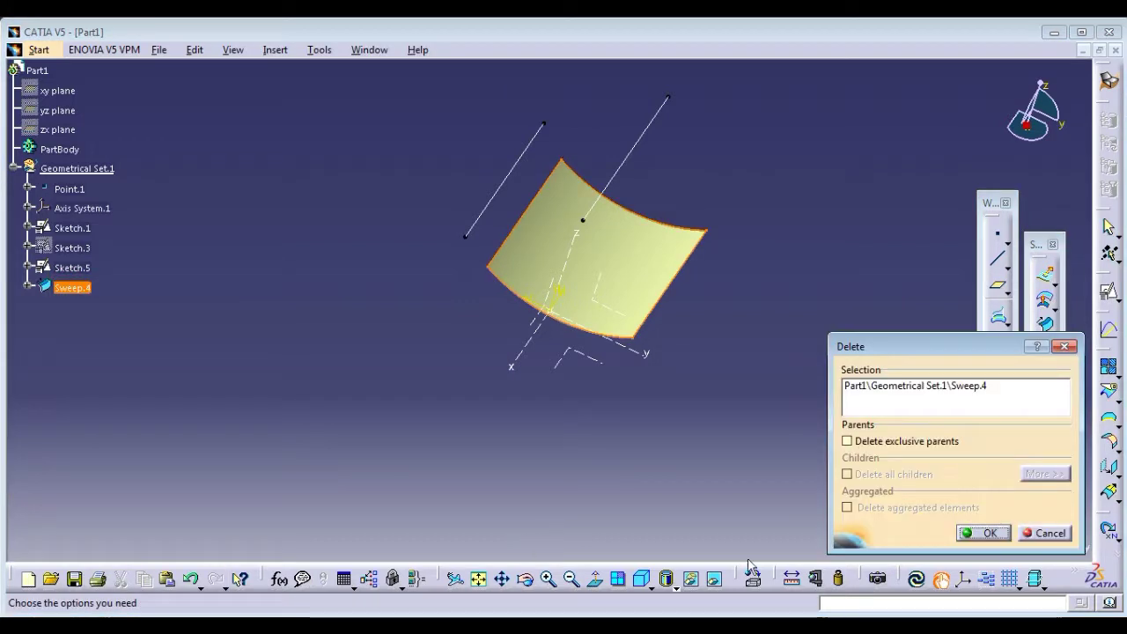
left_click(988, 533)
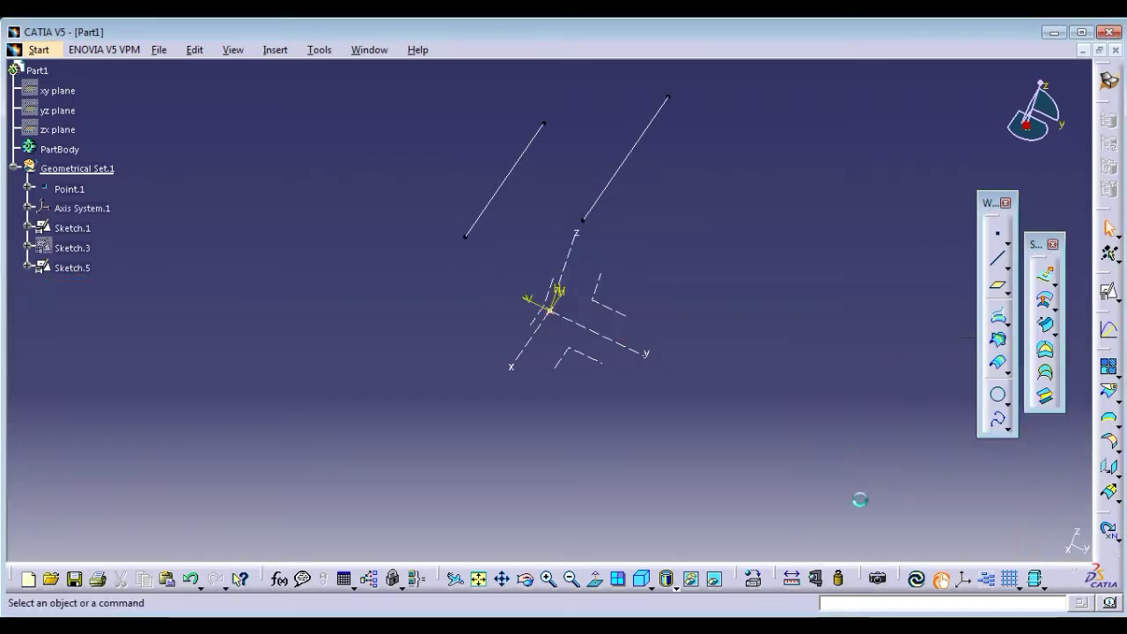
Create a circular Center and radius sweep along Sketch.5 with a radius of 20 mm, previewing it first
left_click(1048, 324)
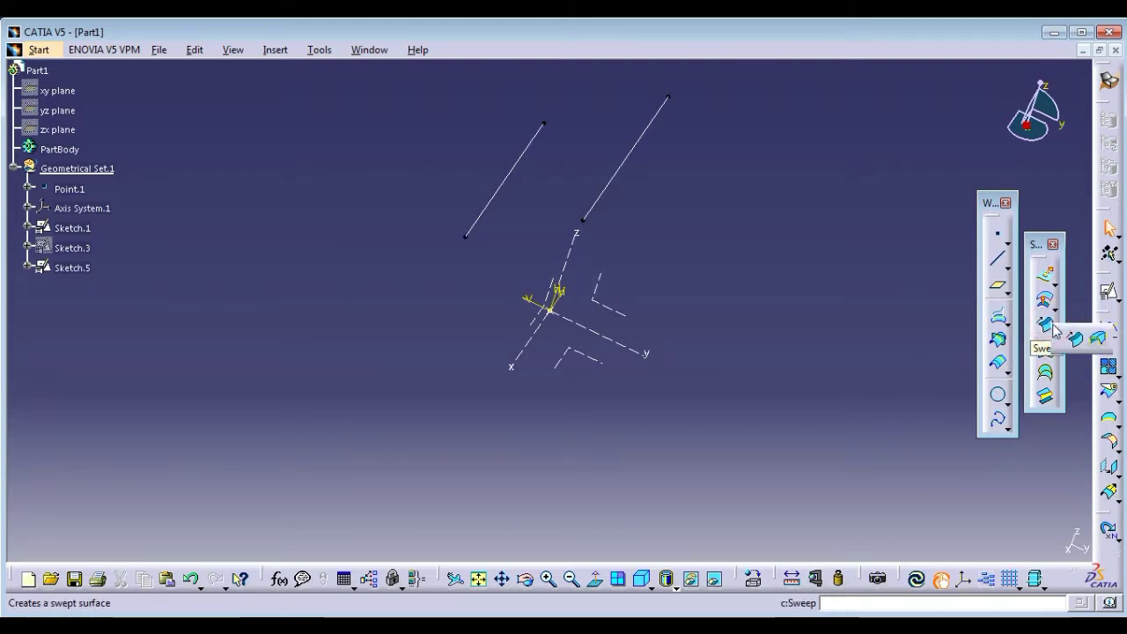
left_click(1076, 335)
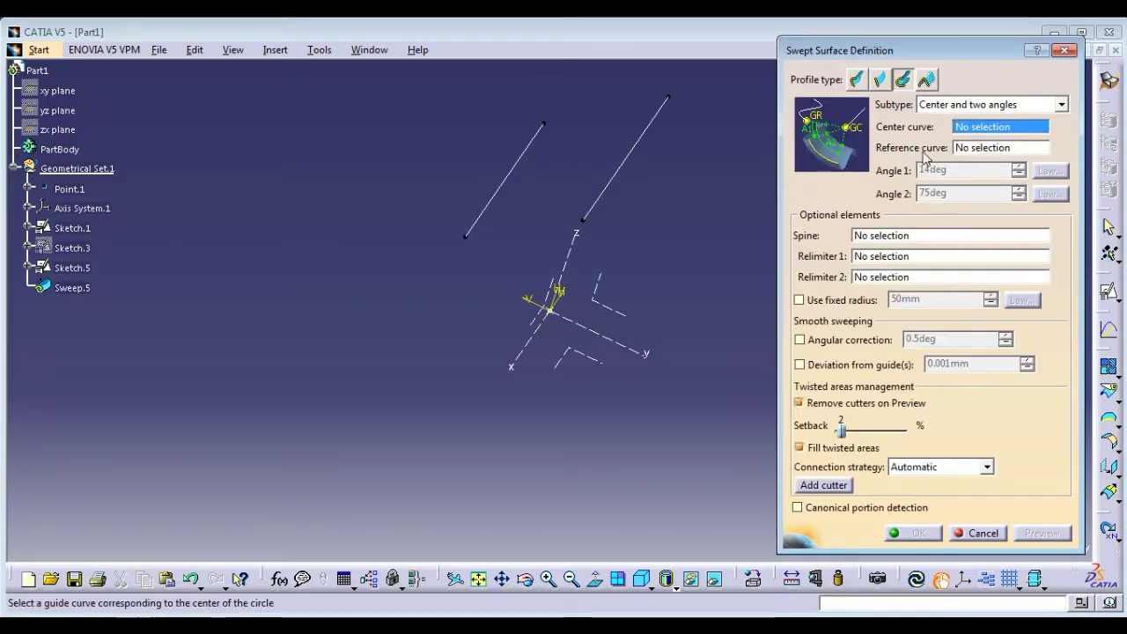
left_click(971, 104)
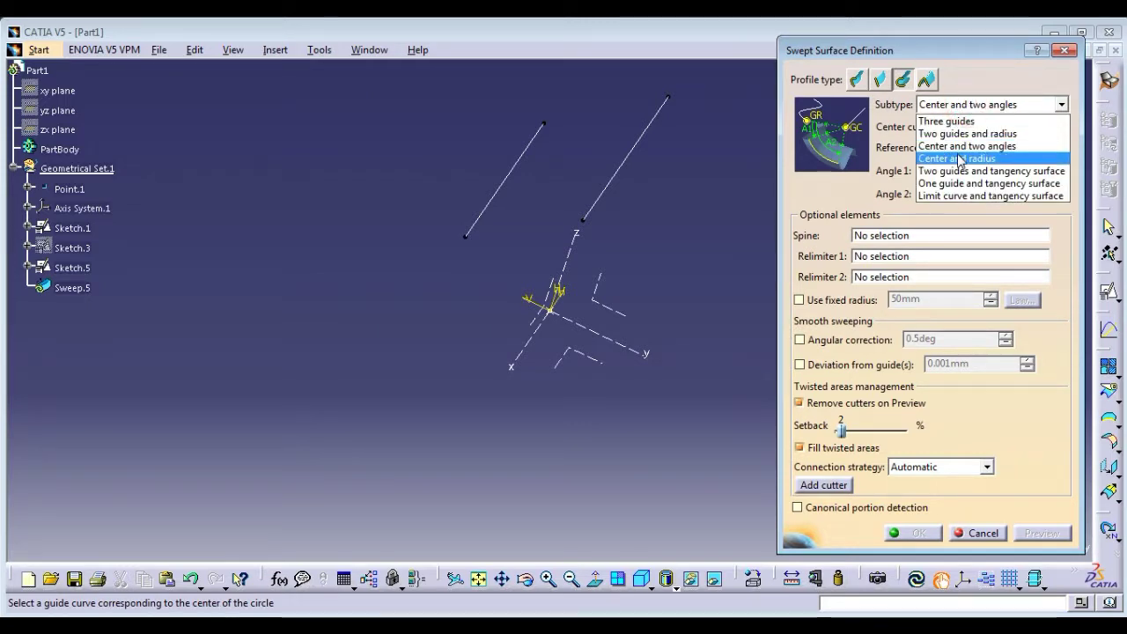
left_click(959, 161)
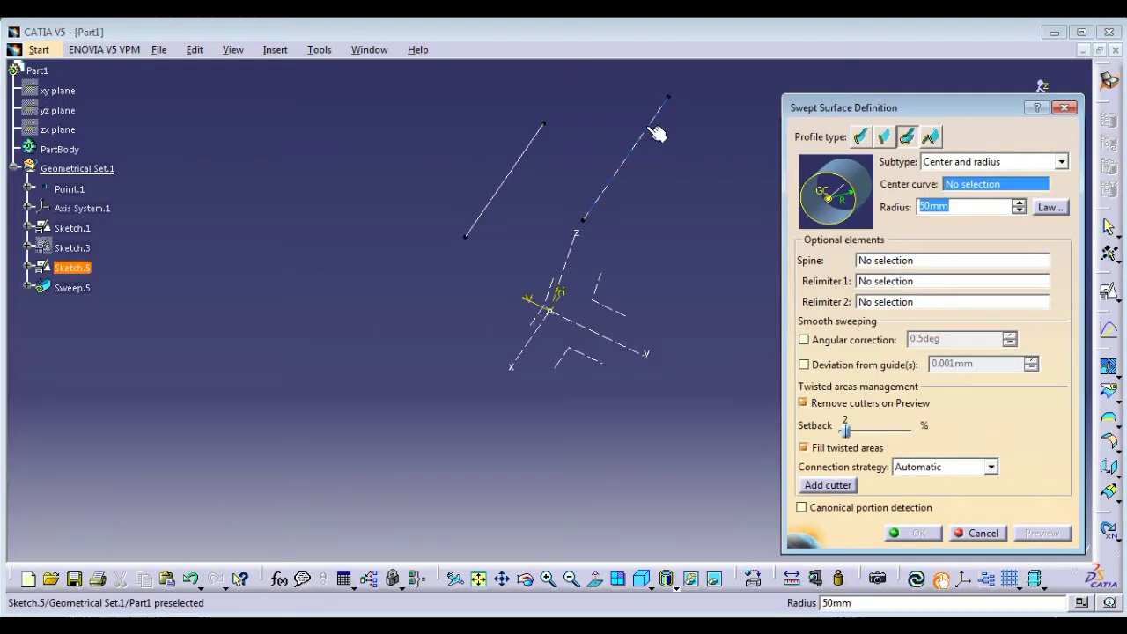
left_click(648, 132)
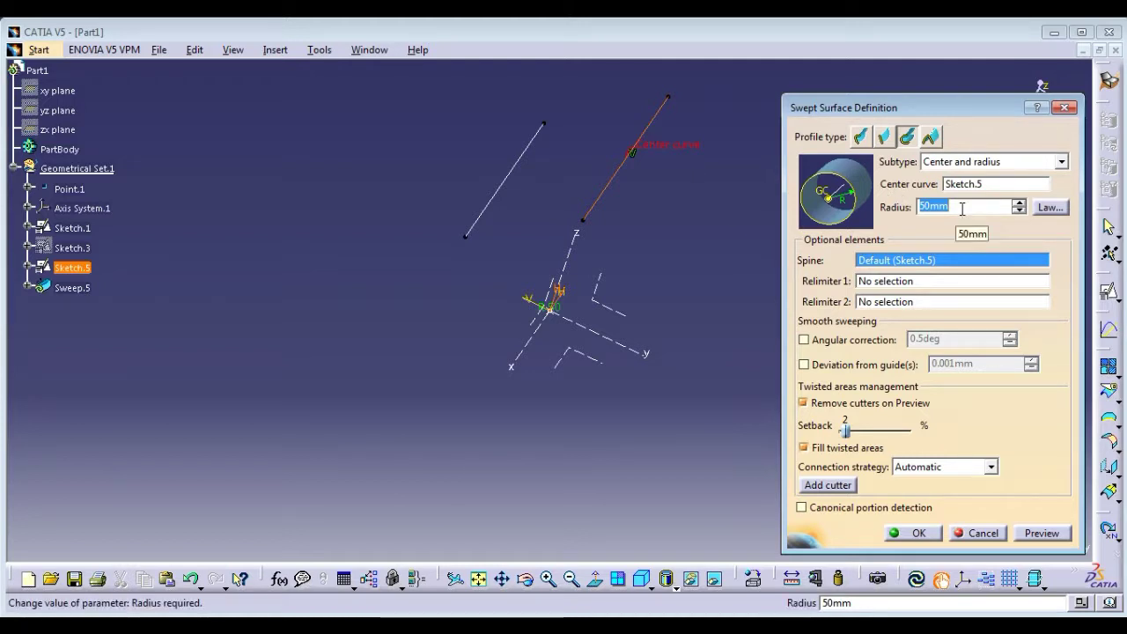
type("2")
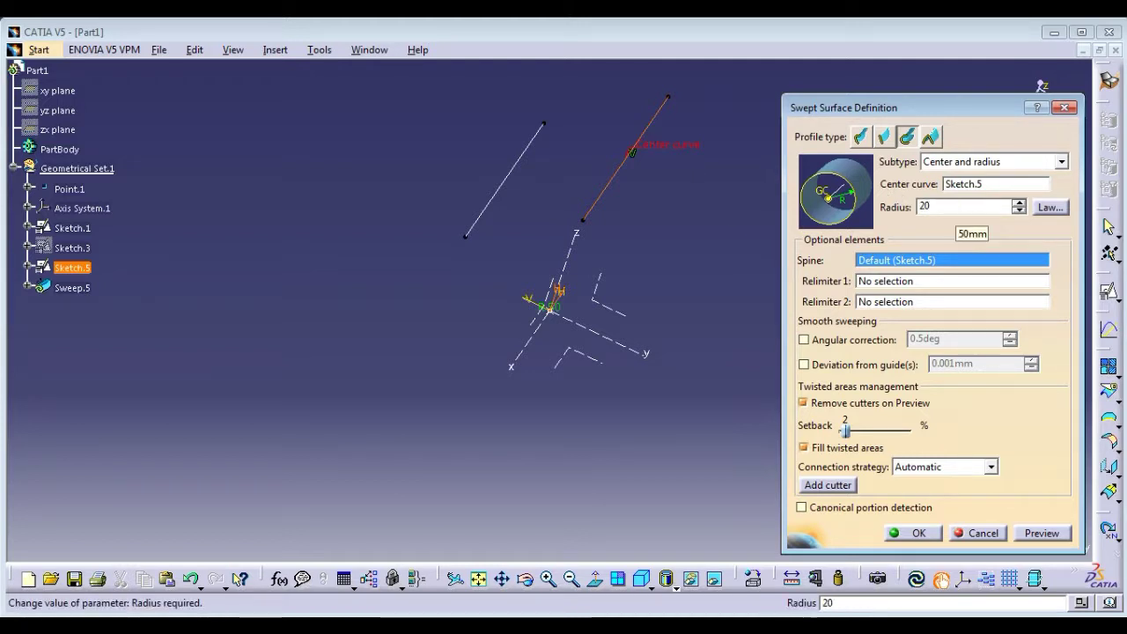
type("0")
left_click(1042, 533)
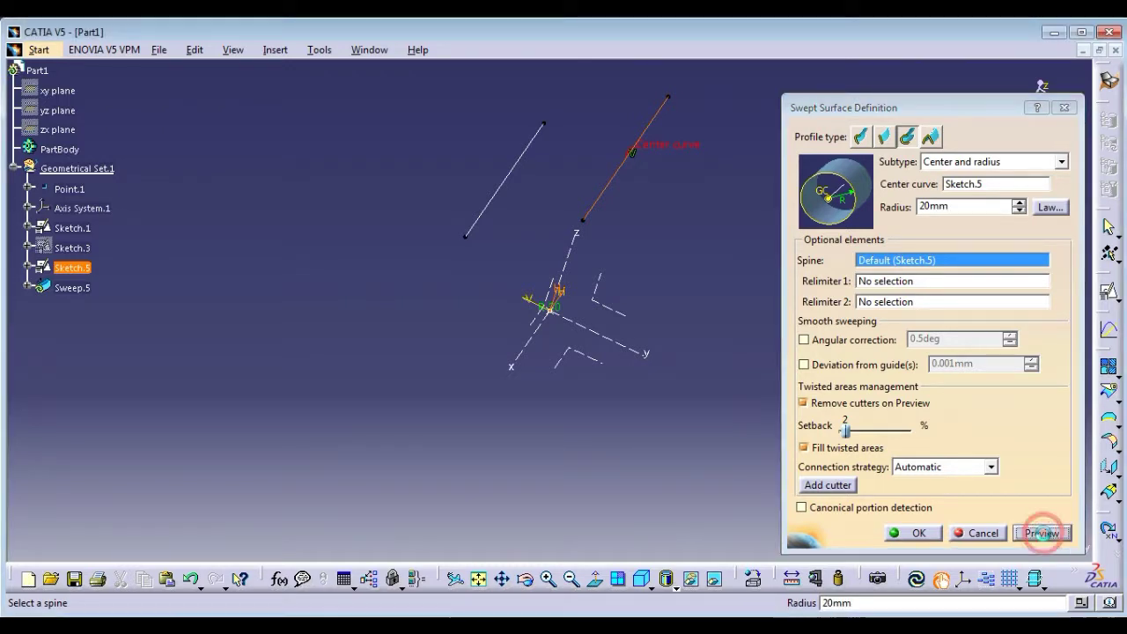
left_click(918, 533)
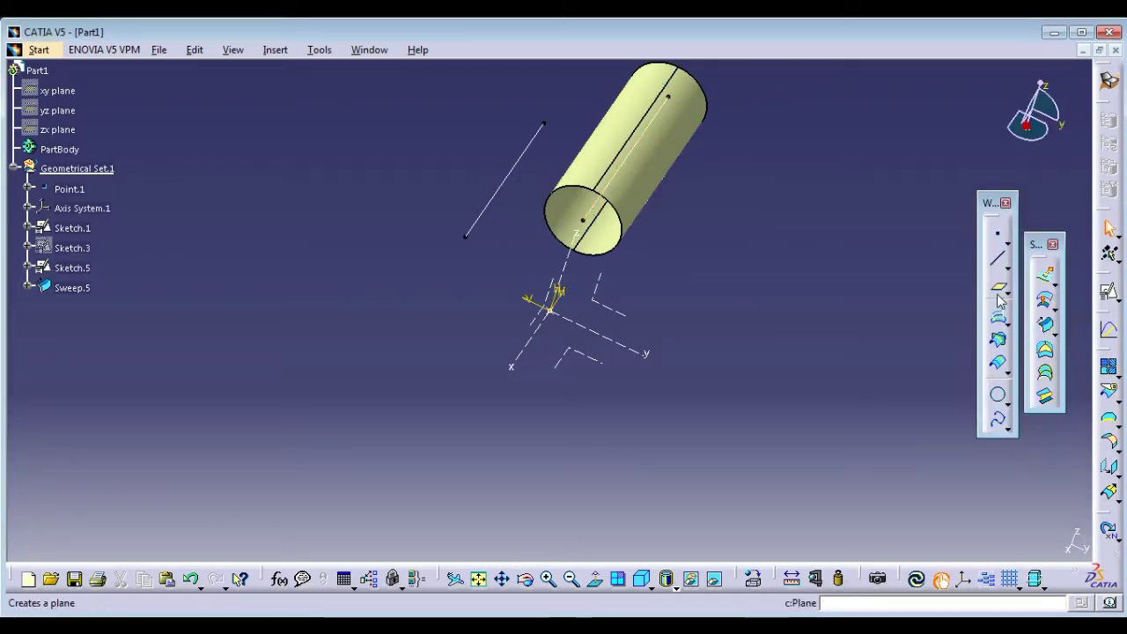
Create a second Center and radius sweep along Sketch.1 with a radius of 30 mm, previewing it first
left_click(1044, 324)
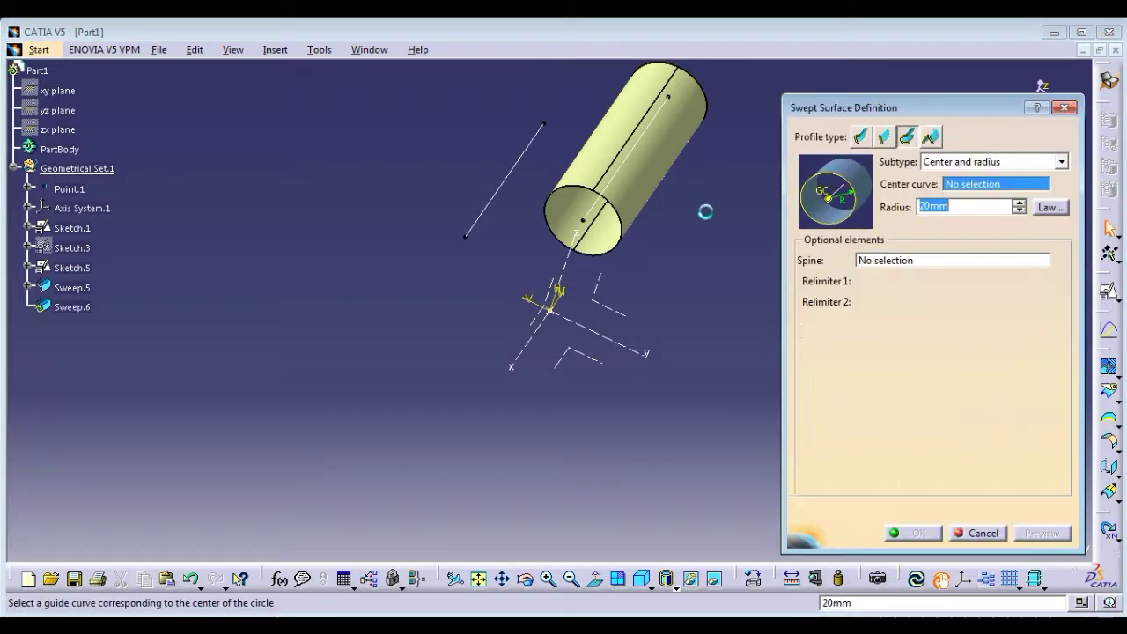
left_click(524, 167)
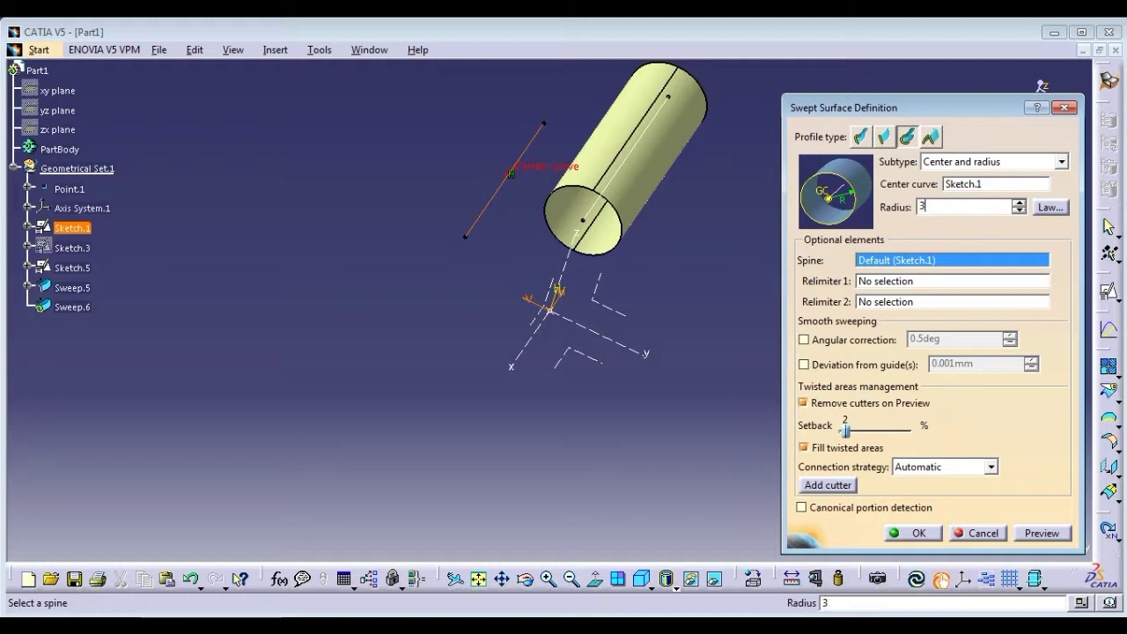
left_click(1044, 534)
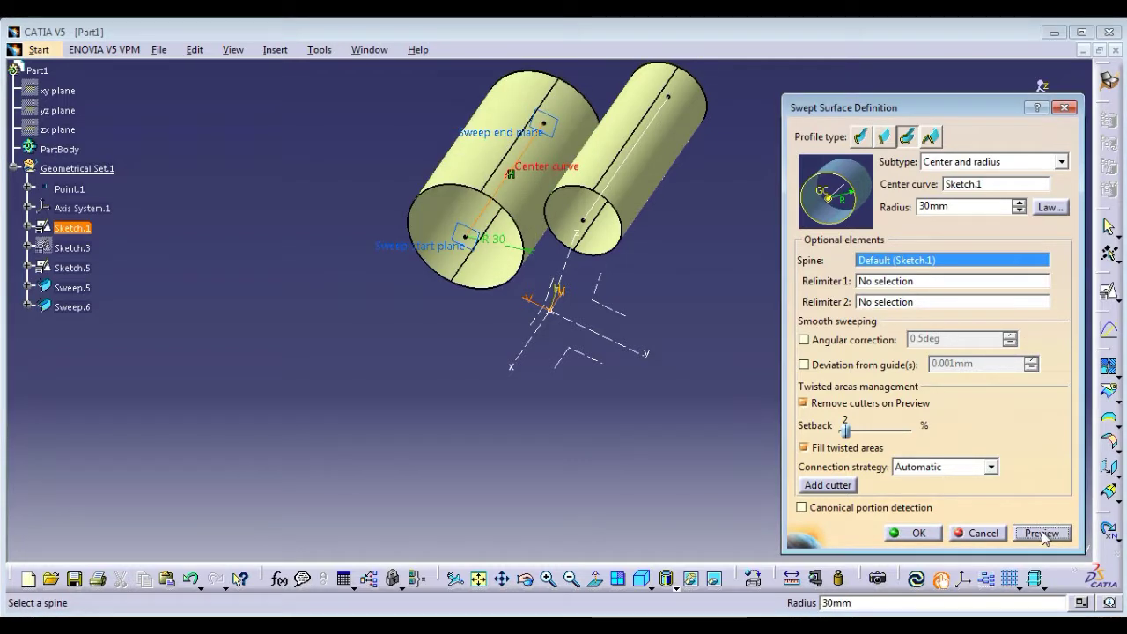
left_click(915, 534)
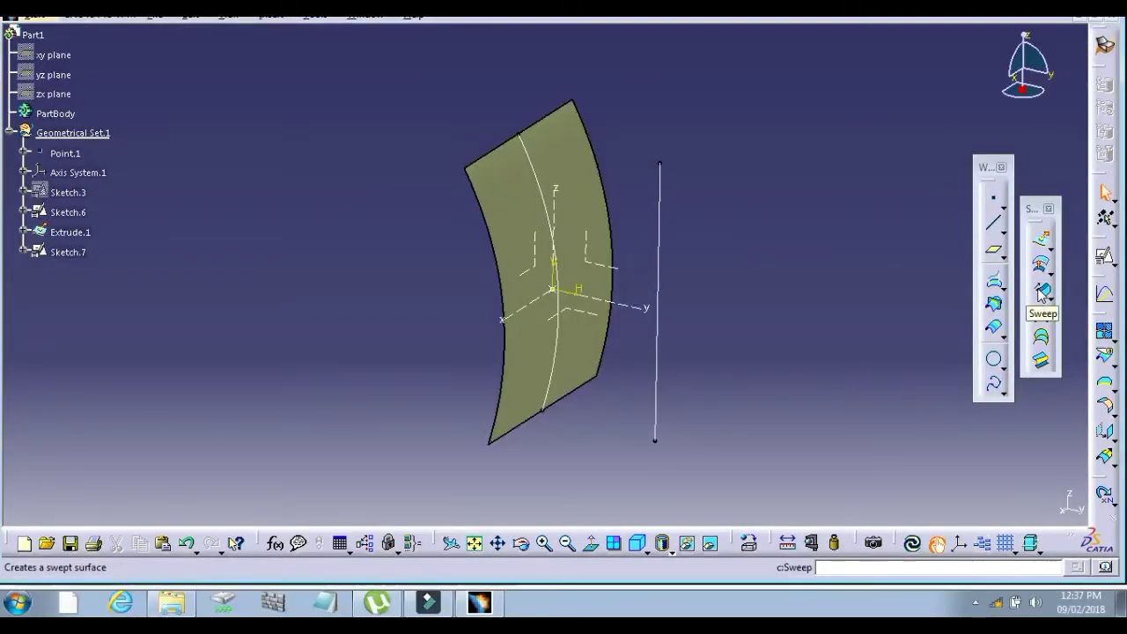
Define a Two guides and tangency surface sweep with Sketch.6 as tangency limit curve, Extrude.1 as tangency surface, and Sketch.7 as limit curve
left_click(1041, 289)
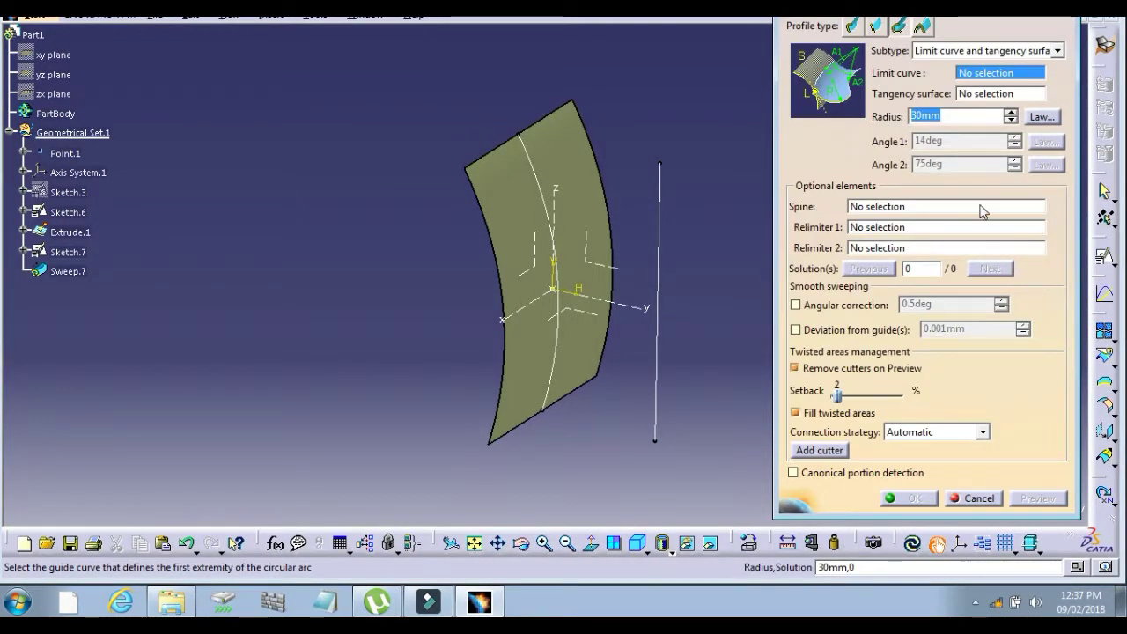
left_click(964, 53)
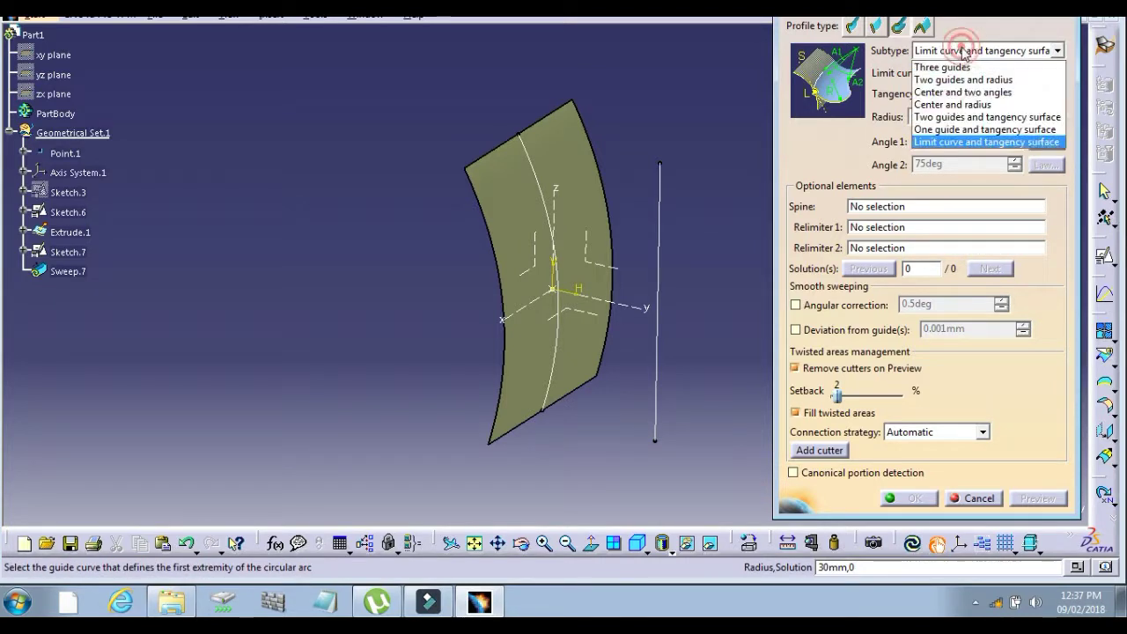
left_click(950, 118)
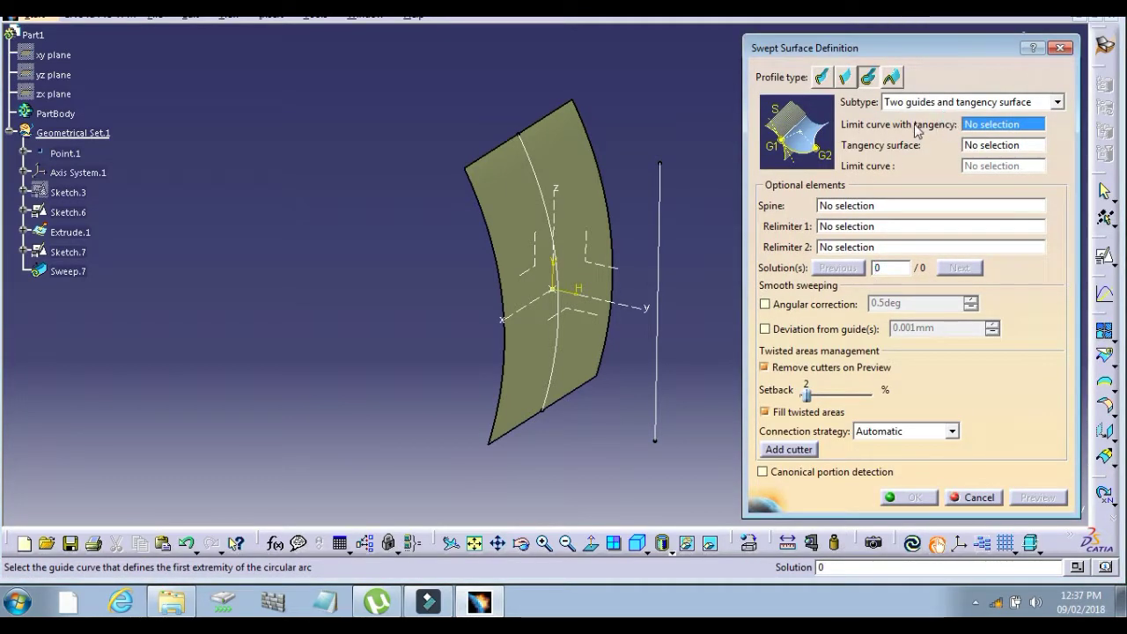
left_click(534, 170)
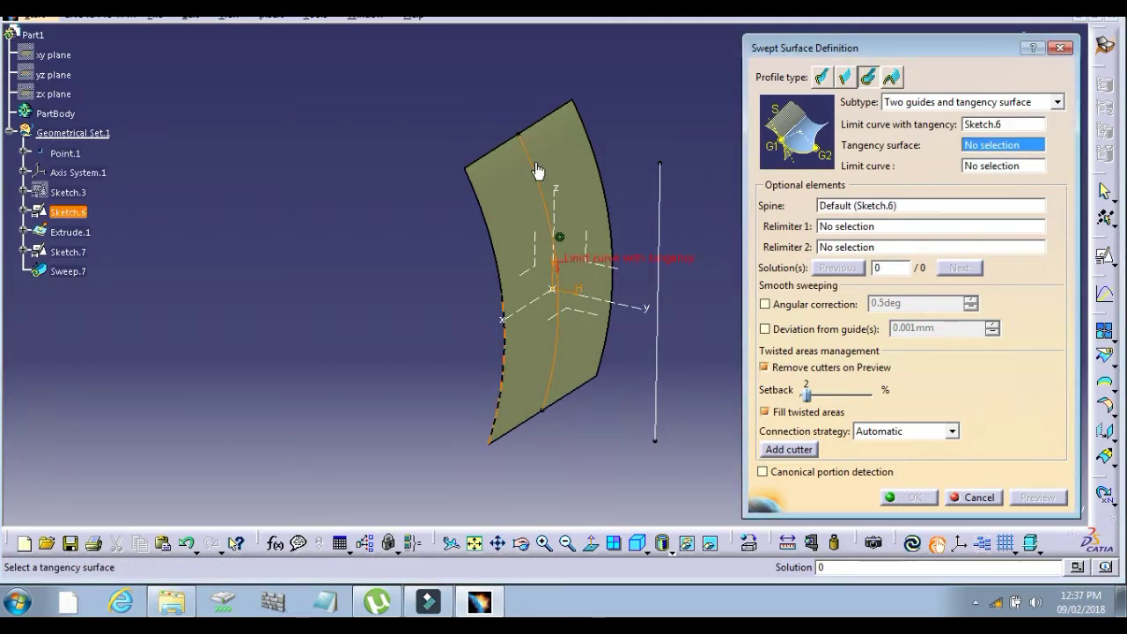
left_click(583, 170)
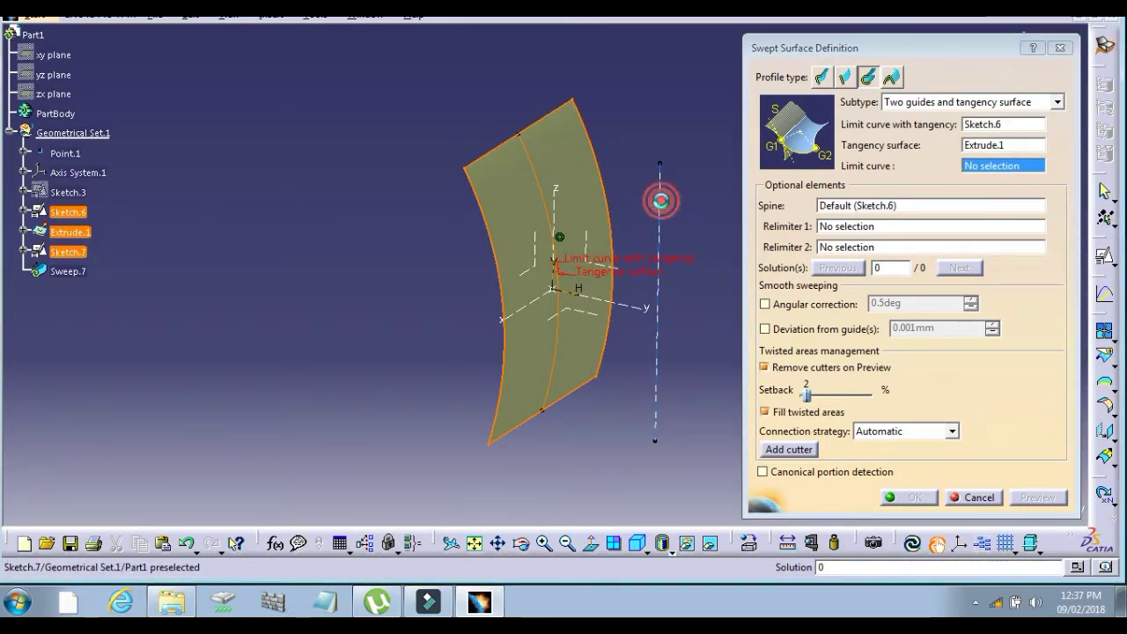
left_click(659, 197)
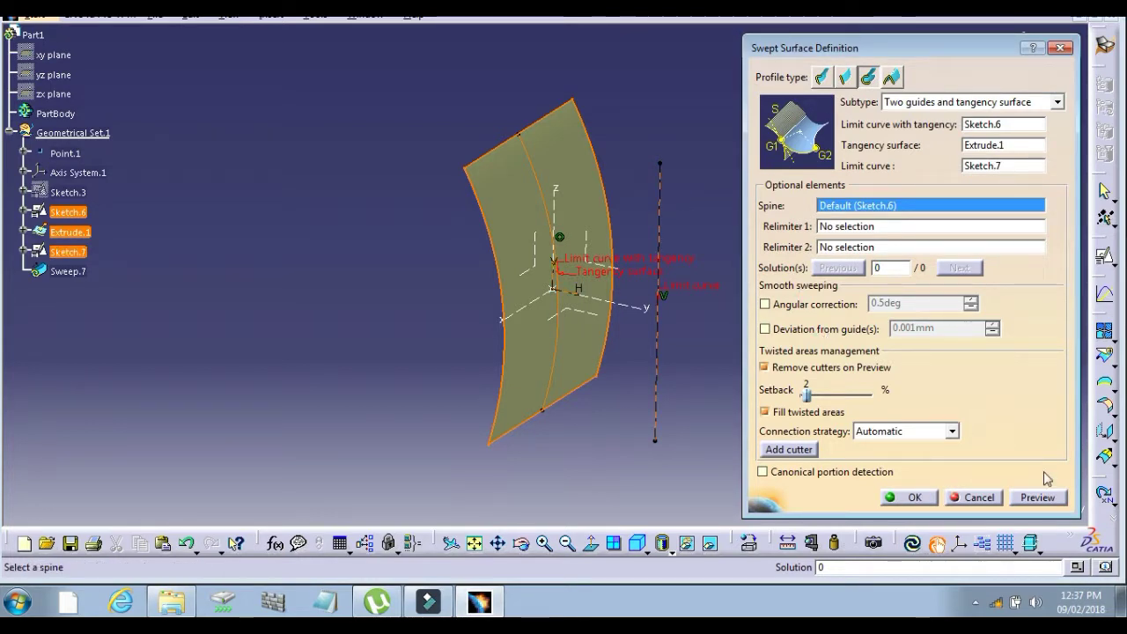
Preview the tangency sweep, select solution 2, and create the surface
left_click(1037, 497)
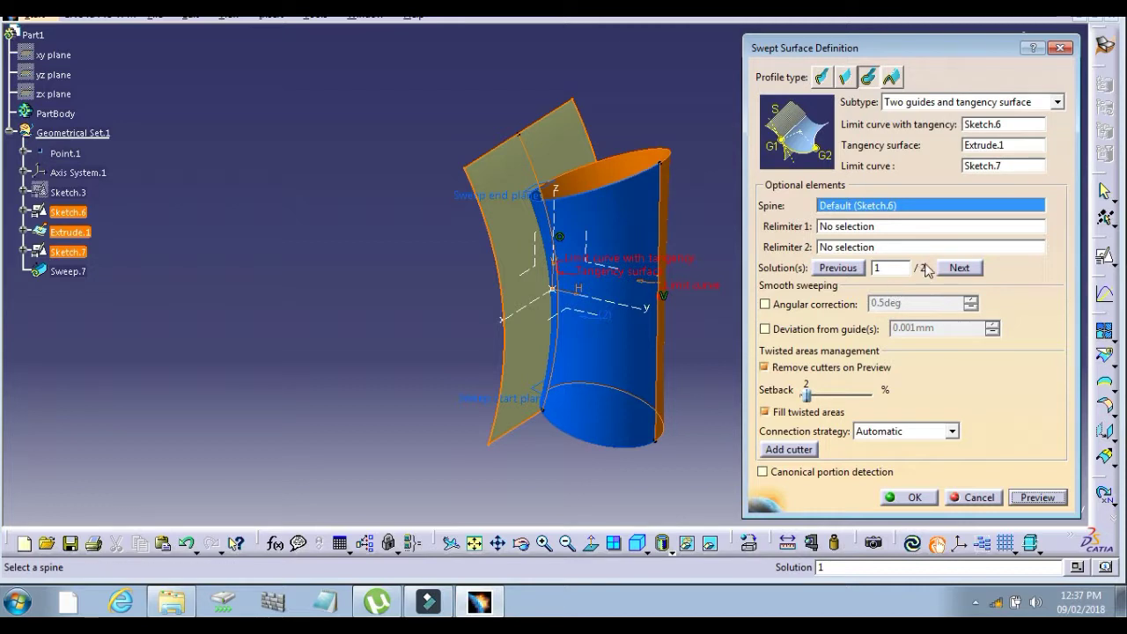
left_click(959, 269)
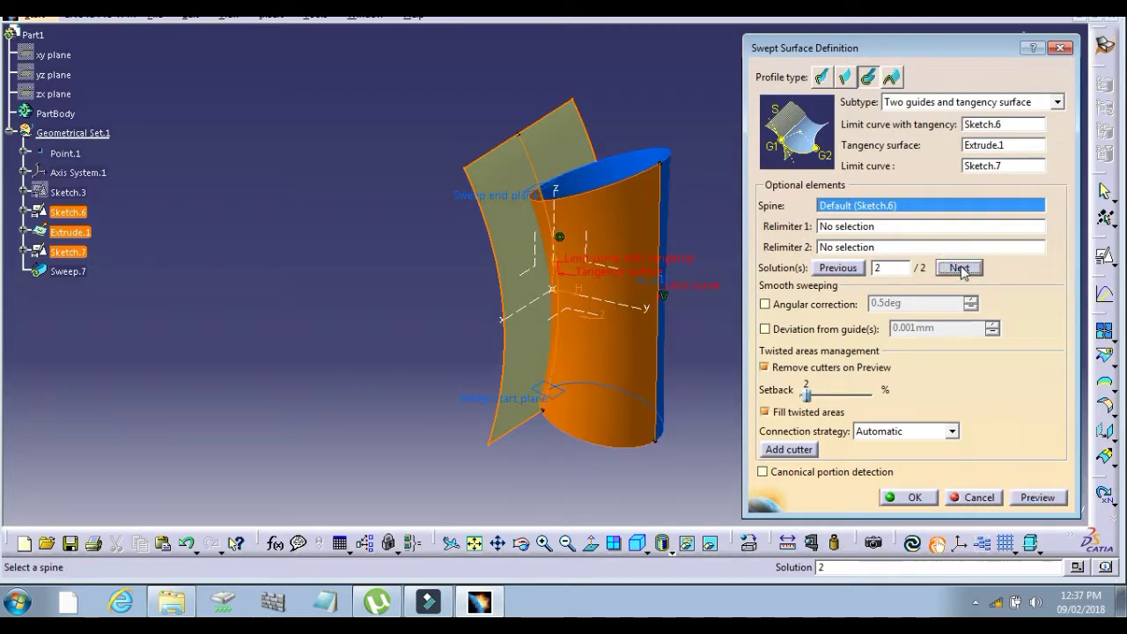
left_click(922, 498)
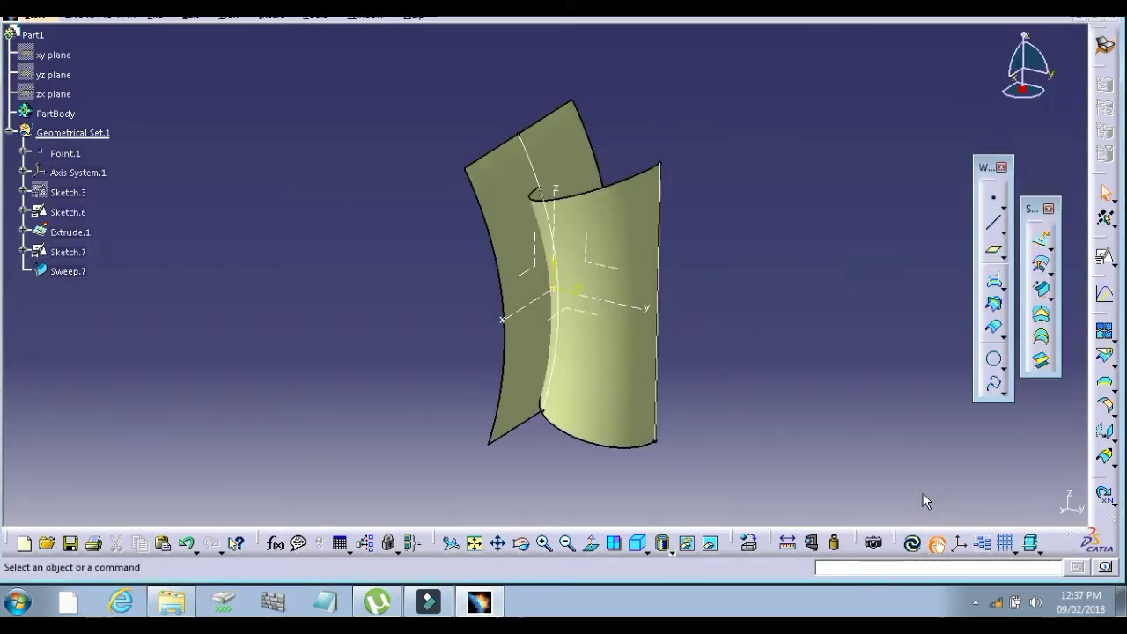
Edit the sweep between Sketch.6 and Sketch.7 to use its other solution, and undo back to before the sweep
double_click(616, 382)
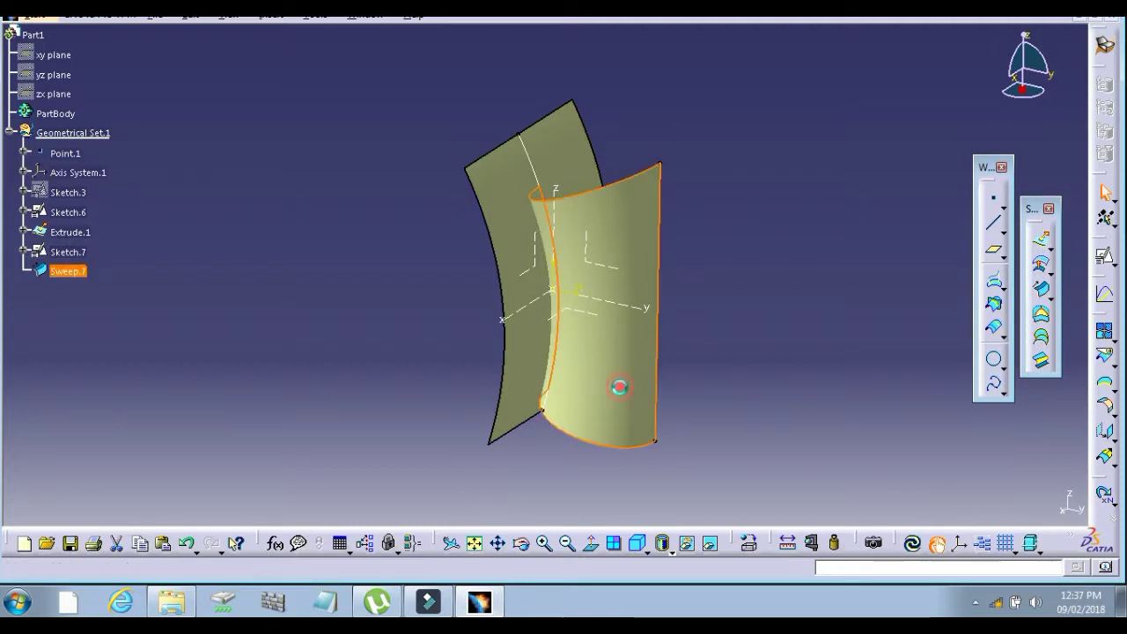
left_click(951, 268)
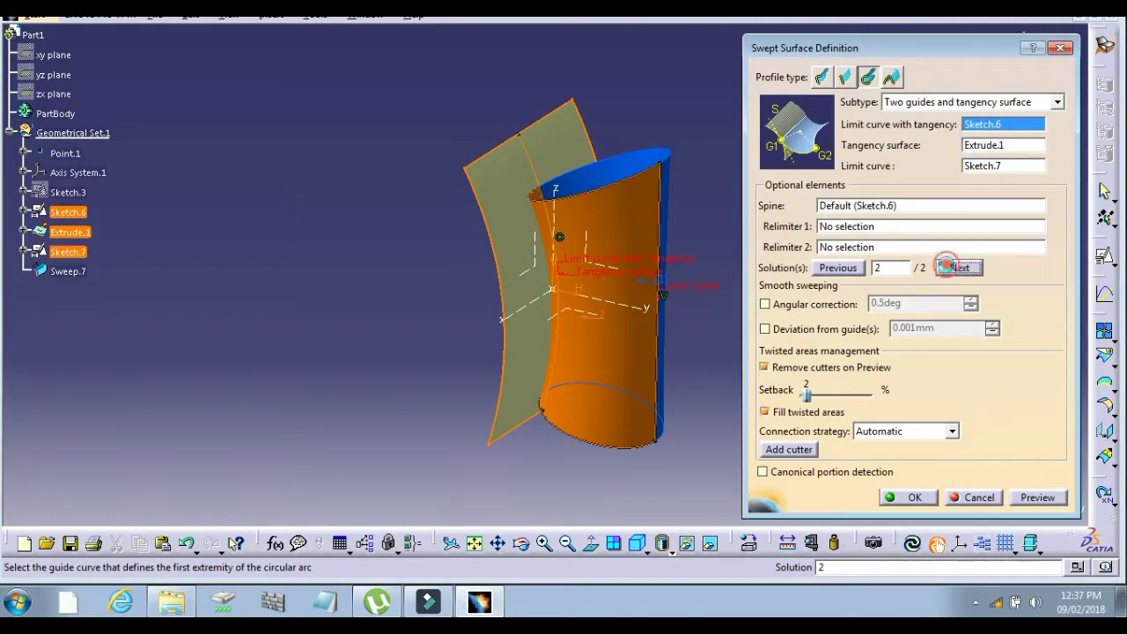
left_click(925, 500)
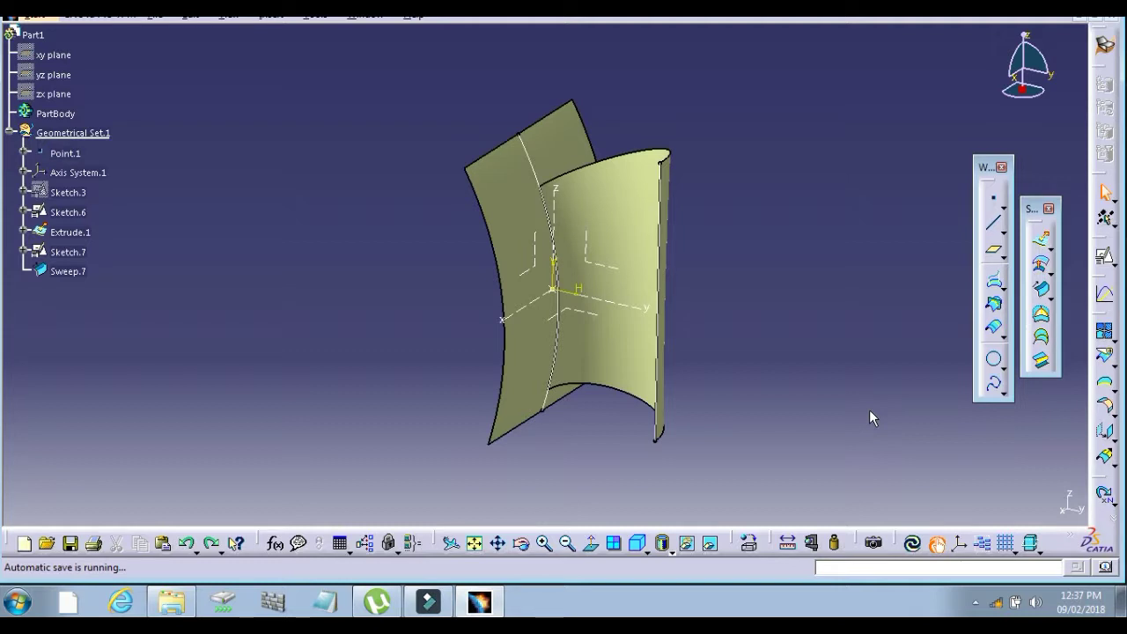
key("ctrl+z")
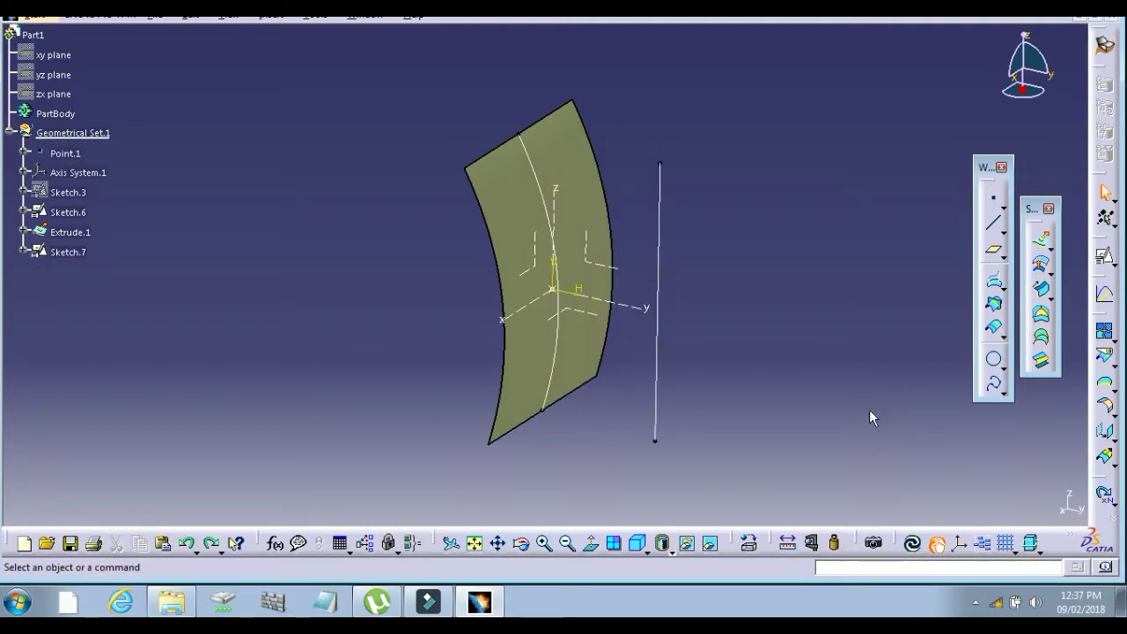
Define a One guide and tangency surface sweep with Sketch.7 as guide curve and Extrude.1 as tangency surface, and hide Sketch.6
left_click(1043, 296)
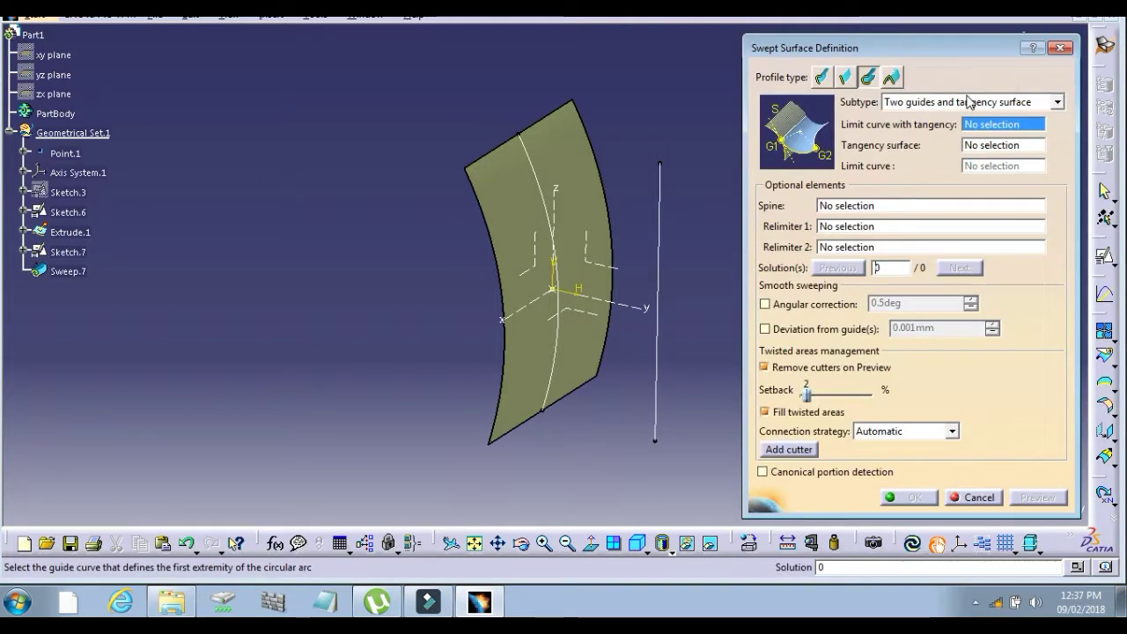
left_click(968, 102)
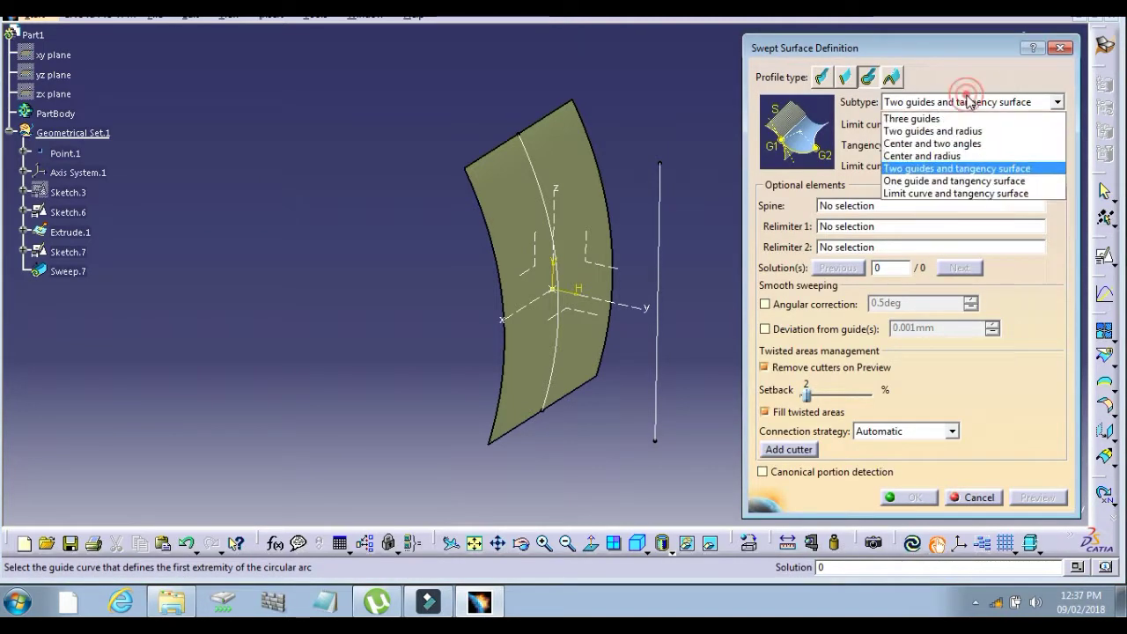
left_click(937, 182)
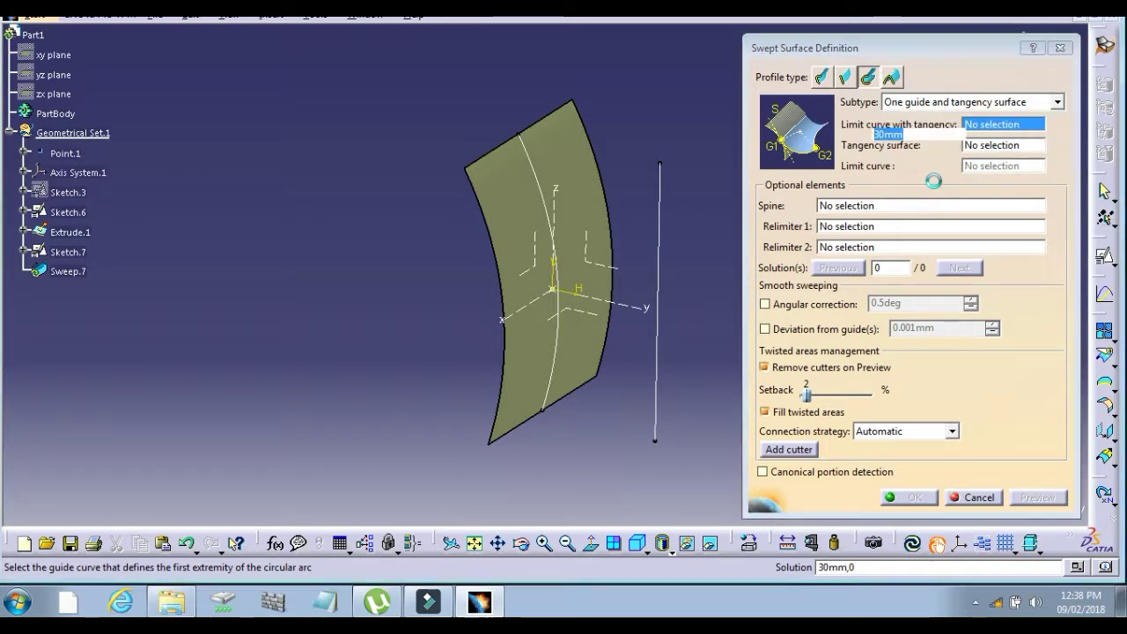
left_click(660, 211)
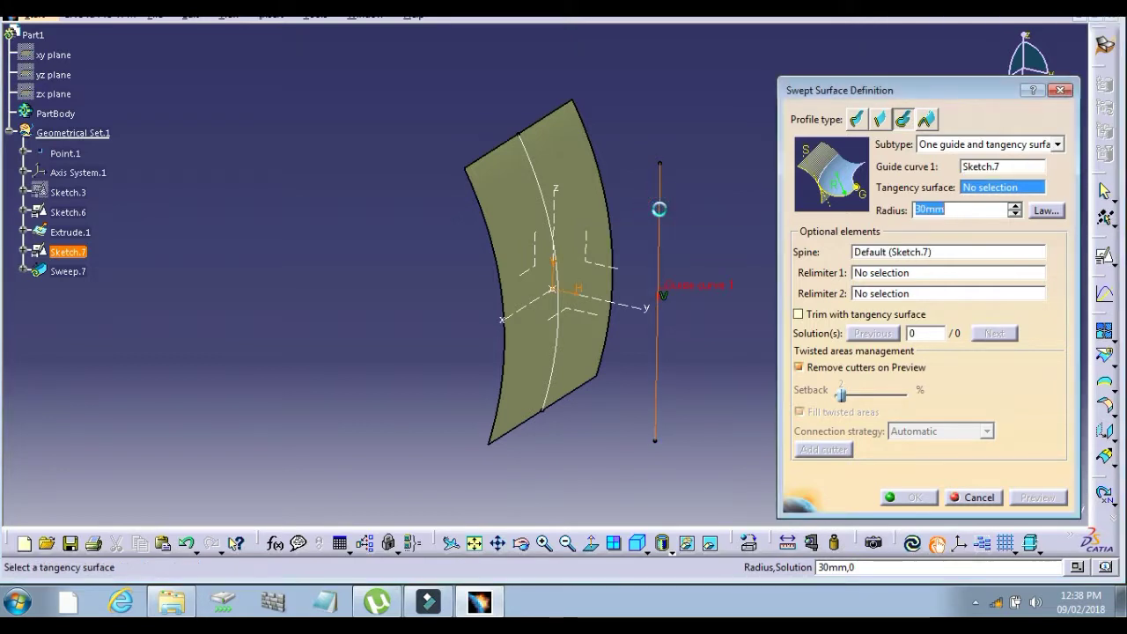
left_click(563, 155)
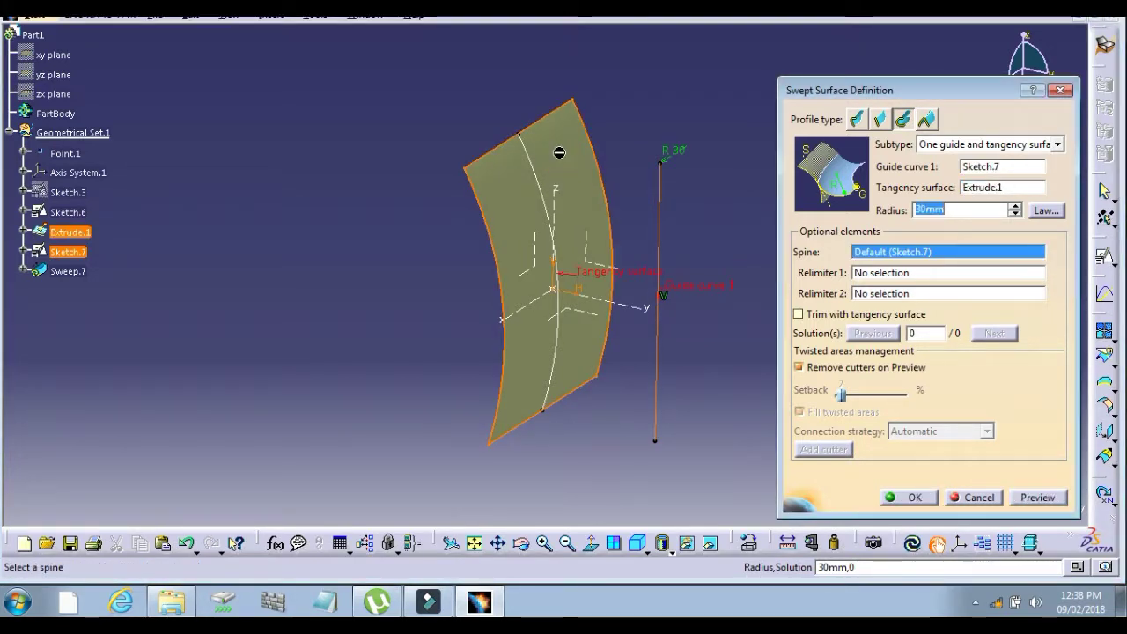
right_click(532, 169)
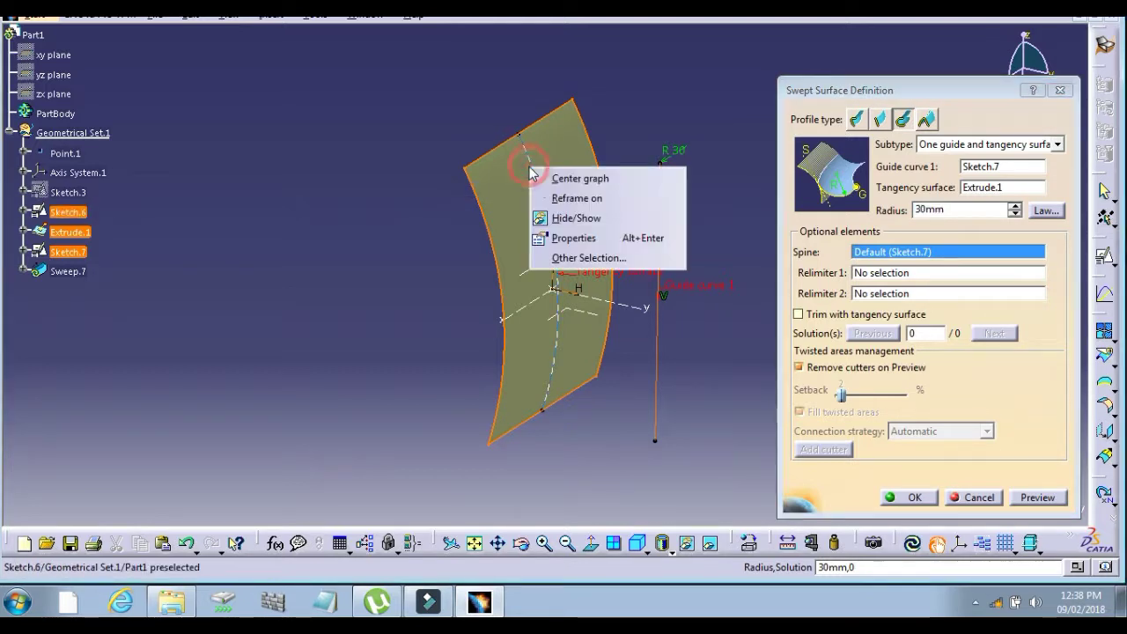
left_click(567, 217)
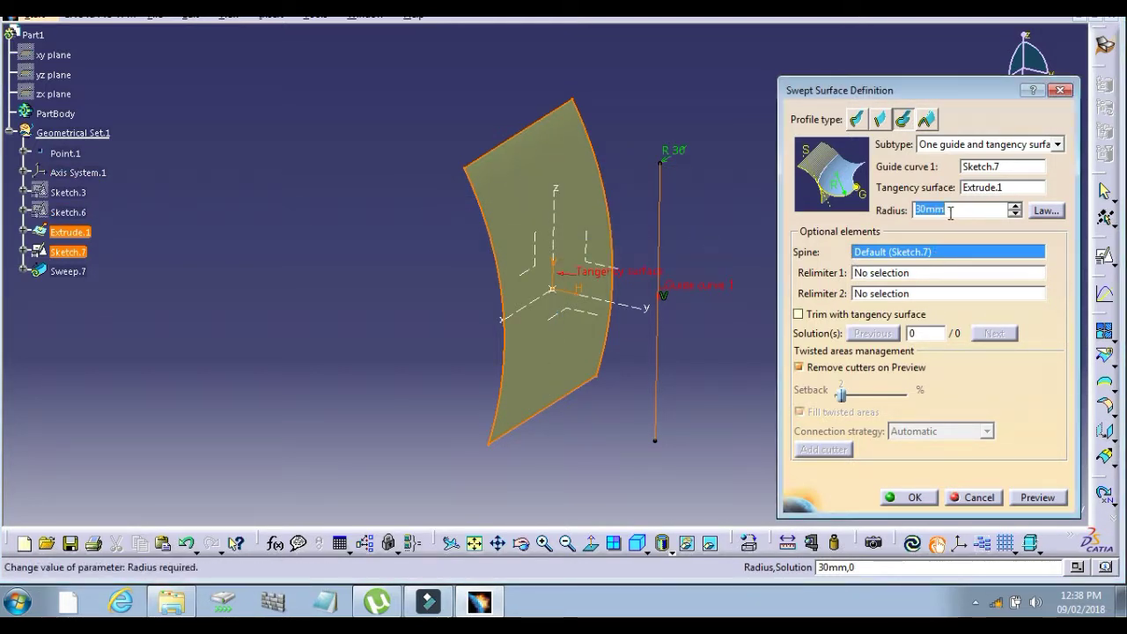
Set the one-guide sweep's radius to 50 mm, preview the surface, and create the sweep
type("50")
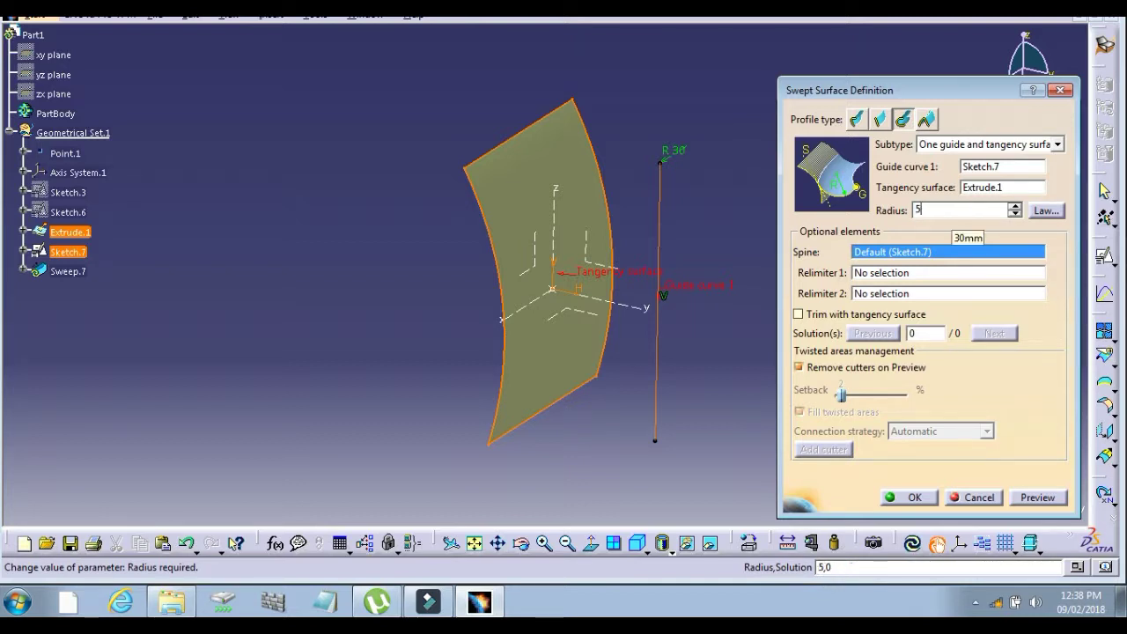
left_click(1028, 498)
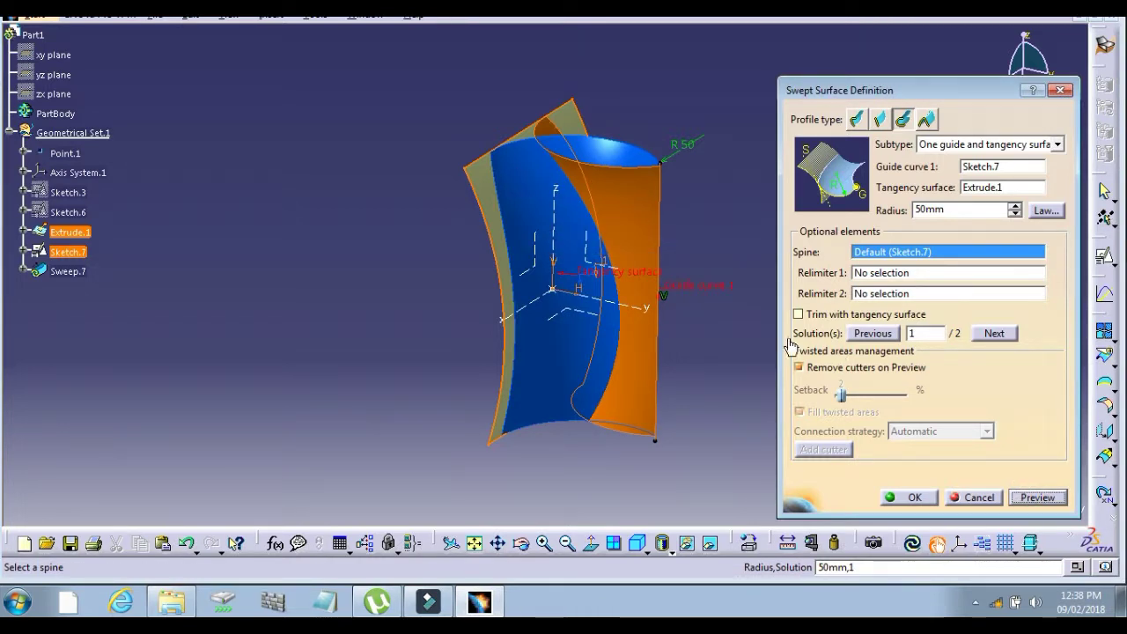
left_click(922, 497)
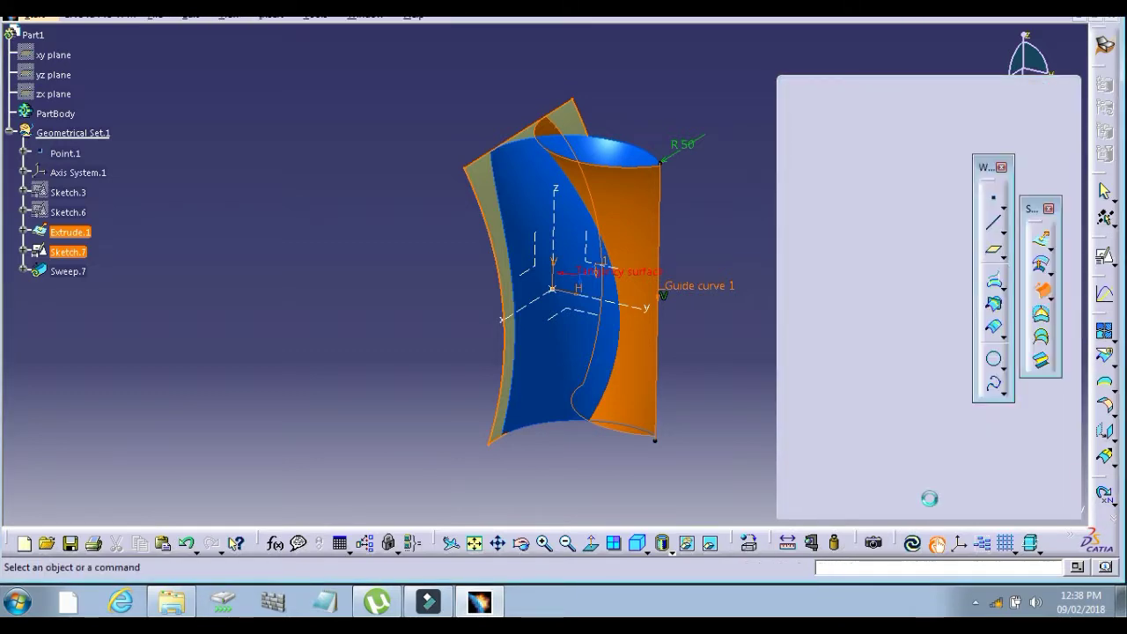